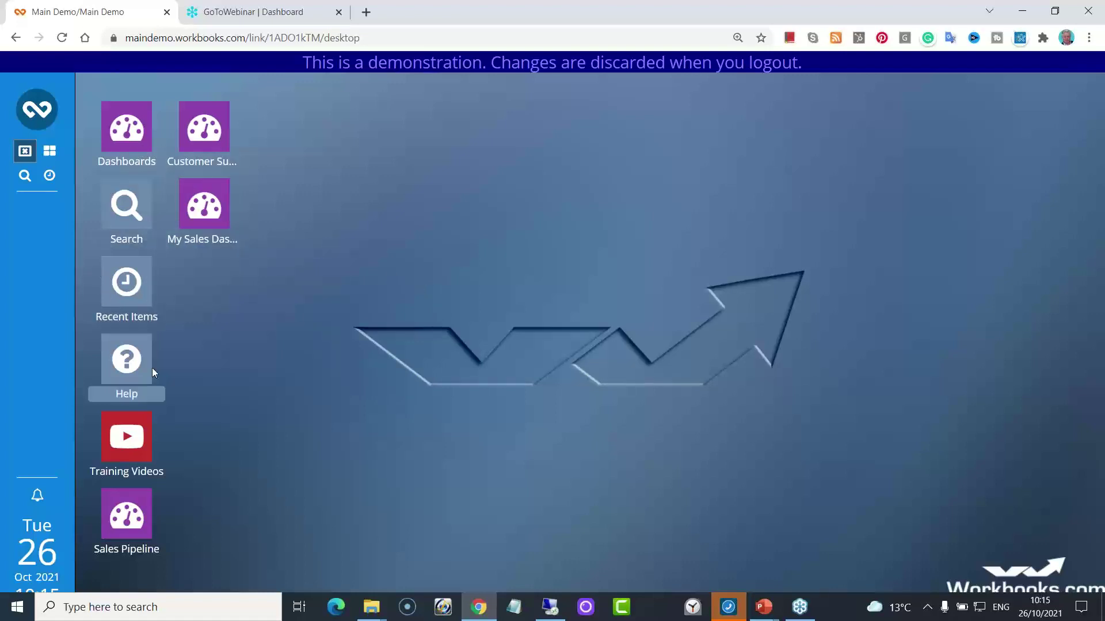
- Open the list of my organisations and widen its window to show the full Town column
click(39, 119)
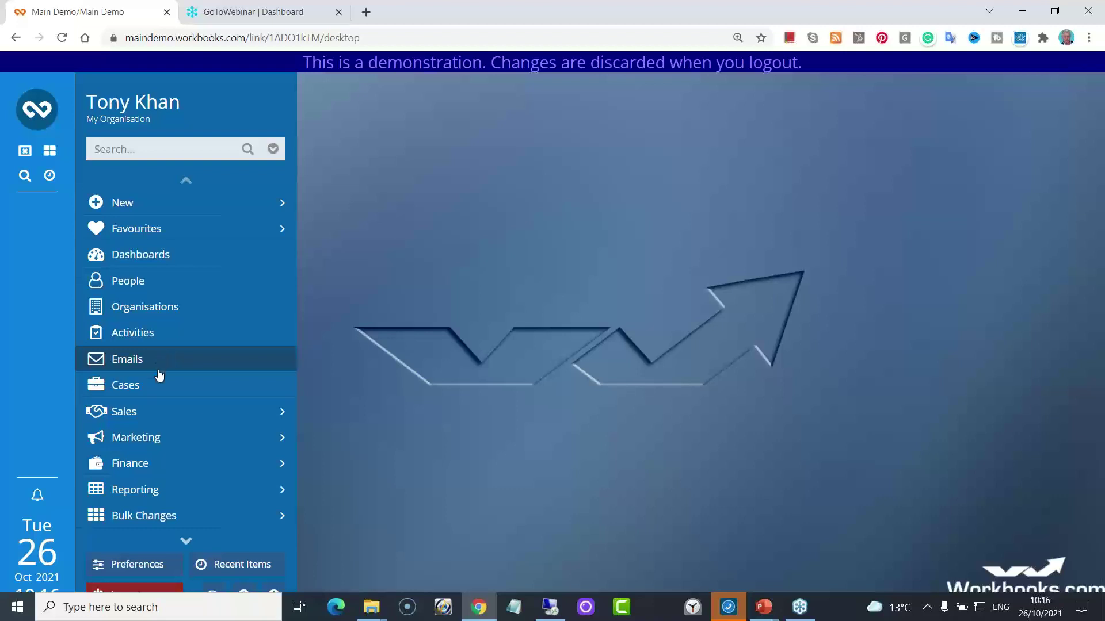
mouse_move(155, 411)
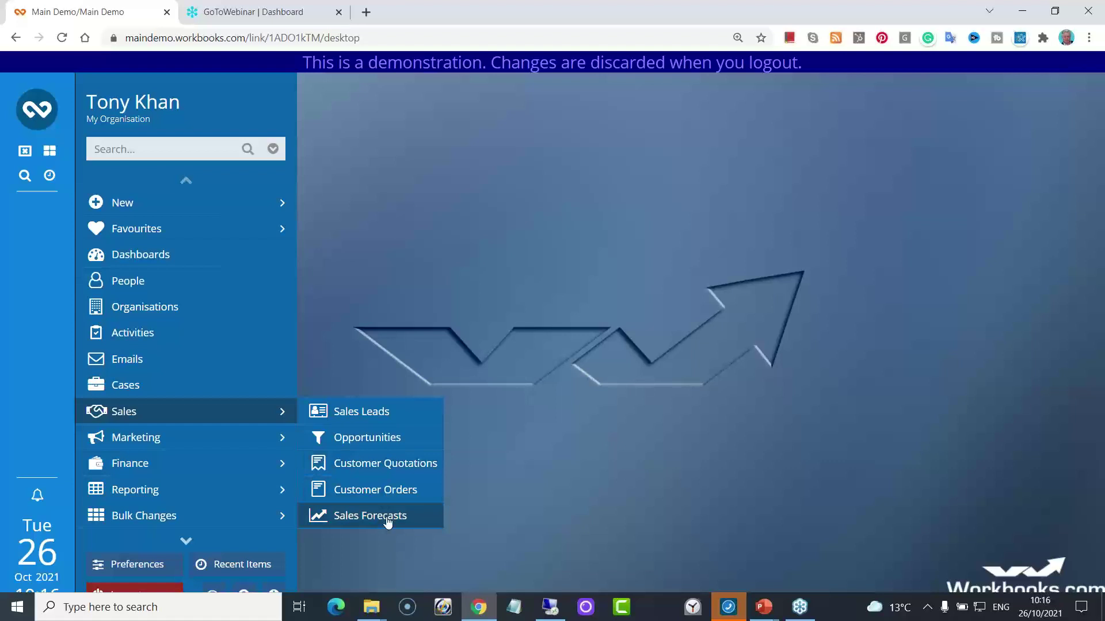
mouse_move(252, 442)
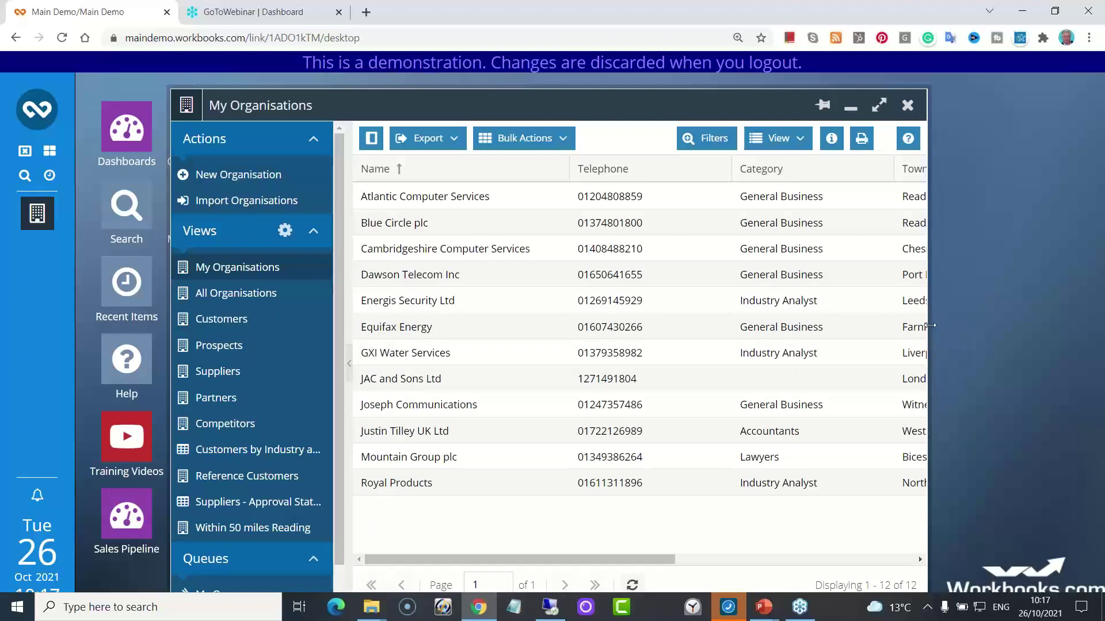
drag(927, 325, 998, 325)
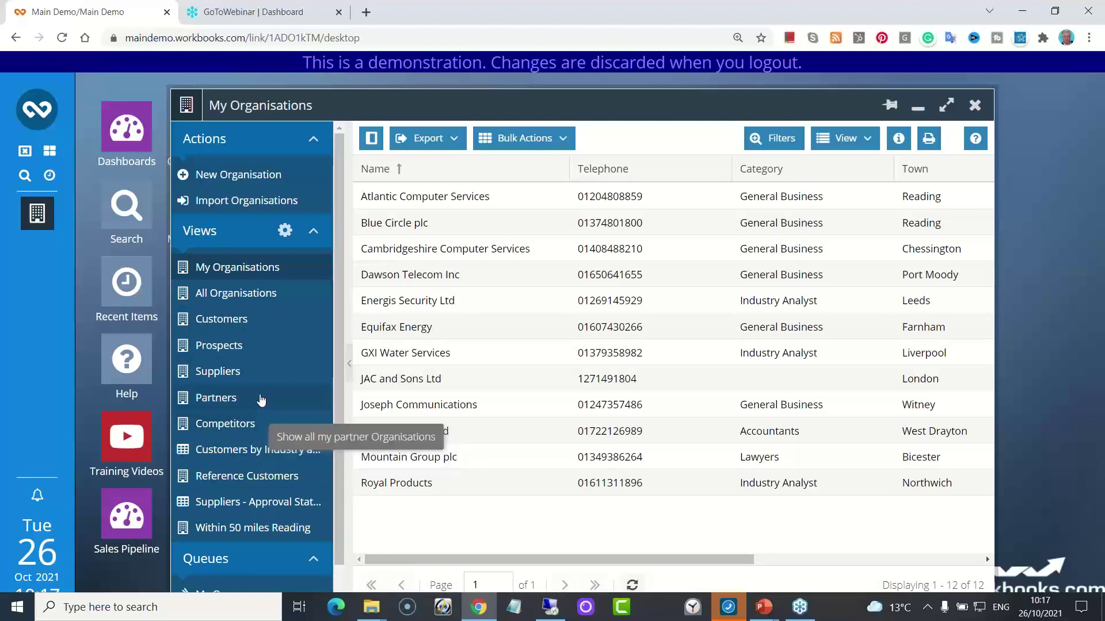
- Open the Atlantic Computer Services record, reposition its window, and review its name and the available category options
click(471, 202)
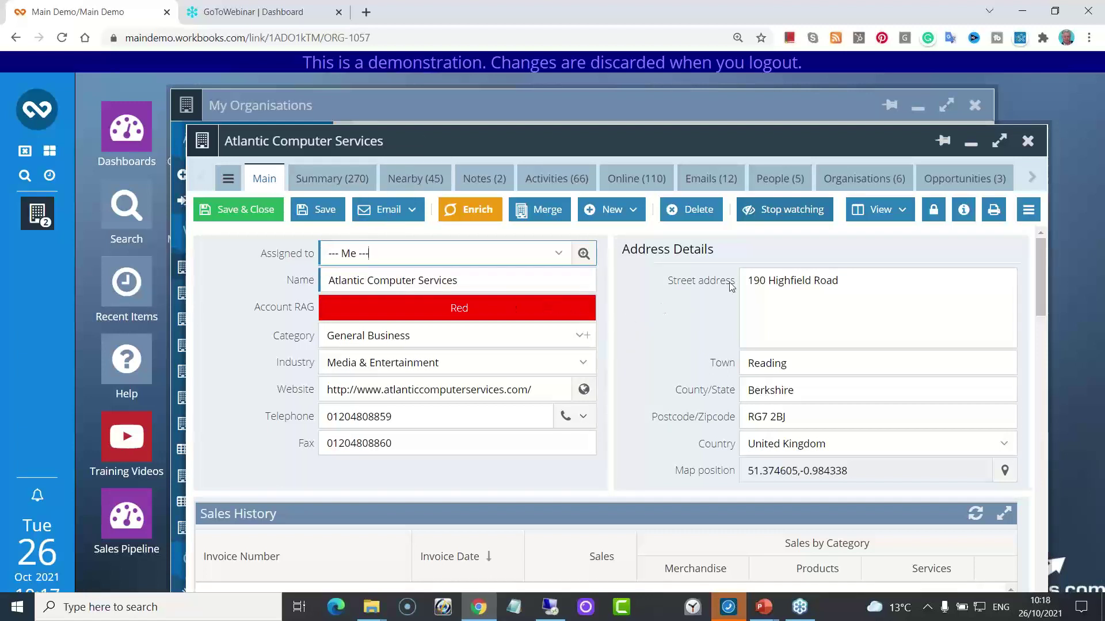
drag(683, 143, 642, 118)
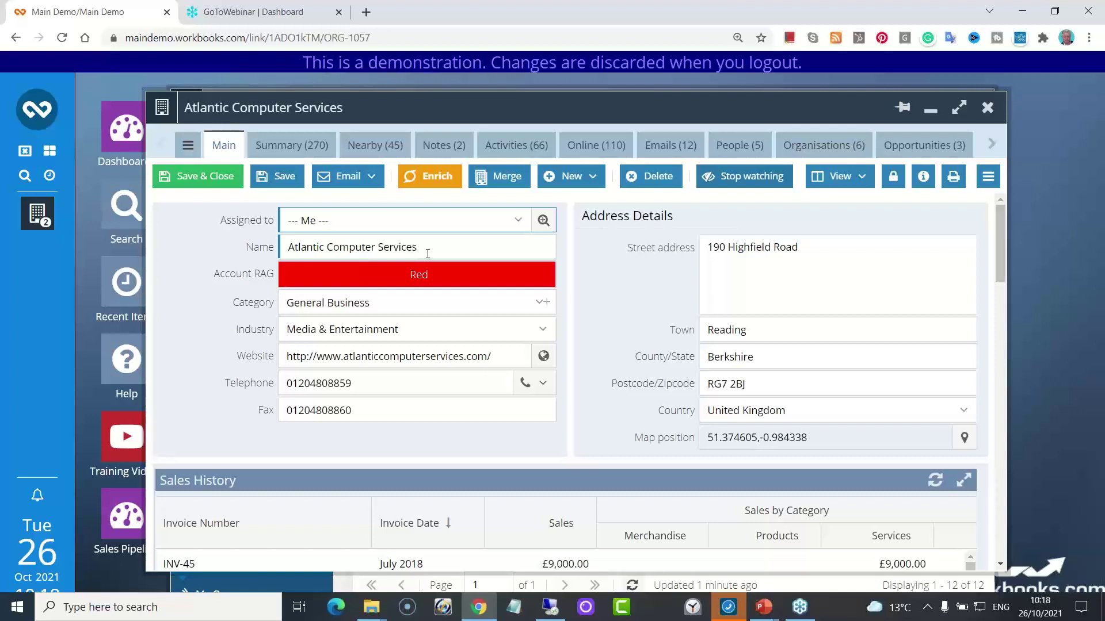
drag(422, 248, 290, 244)
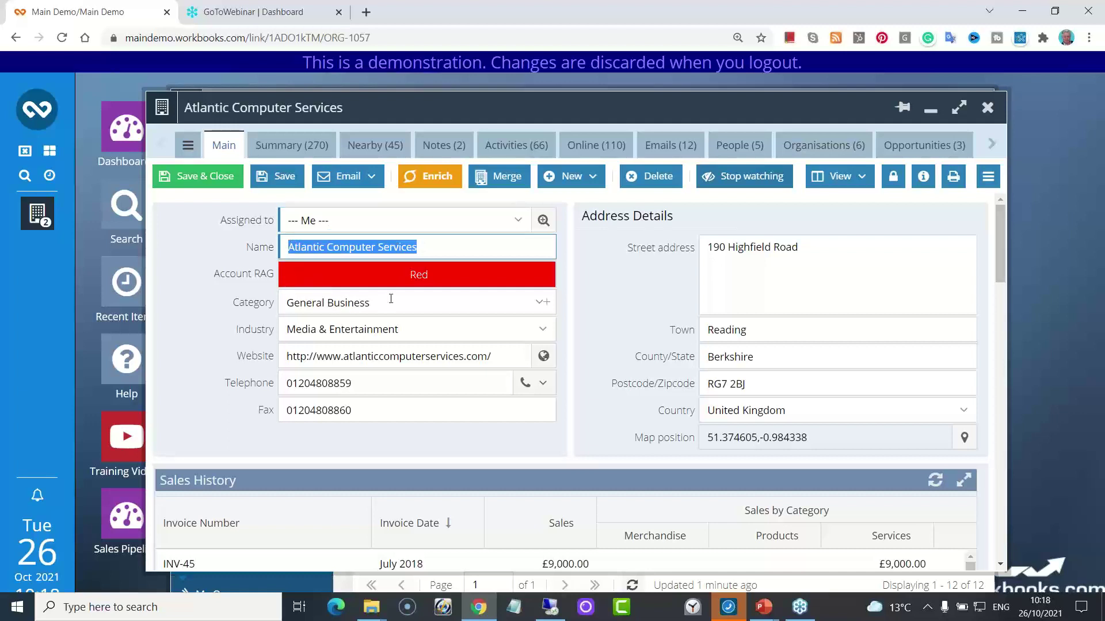
click(536, 311)
click(536, 311)
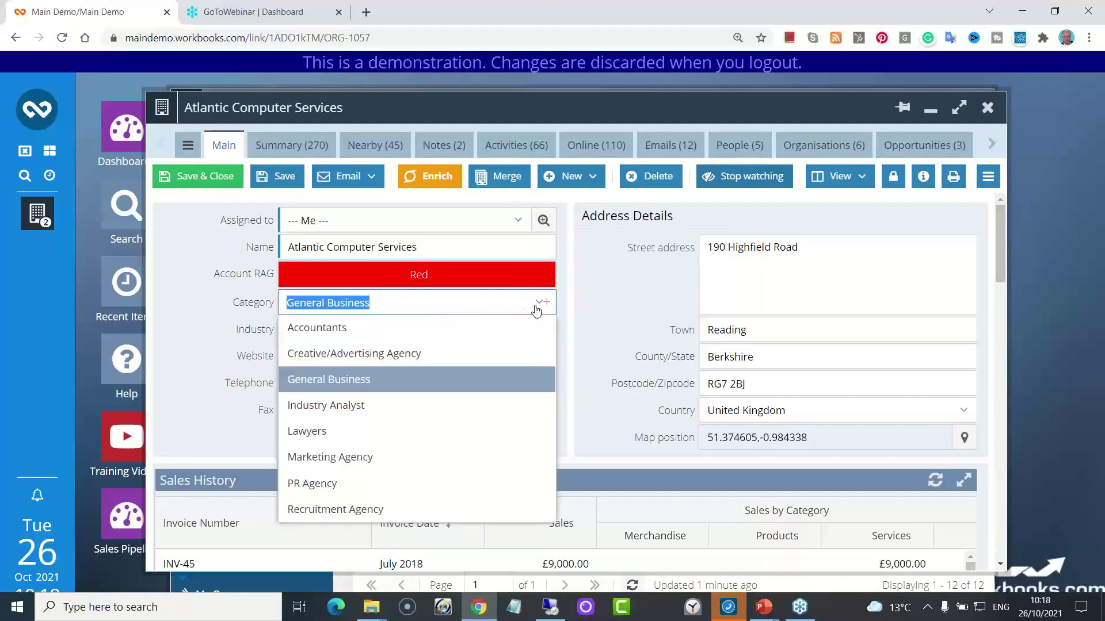
click(588, 305)
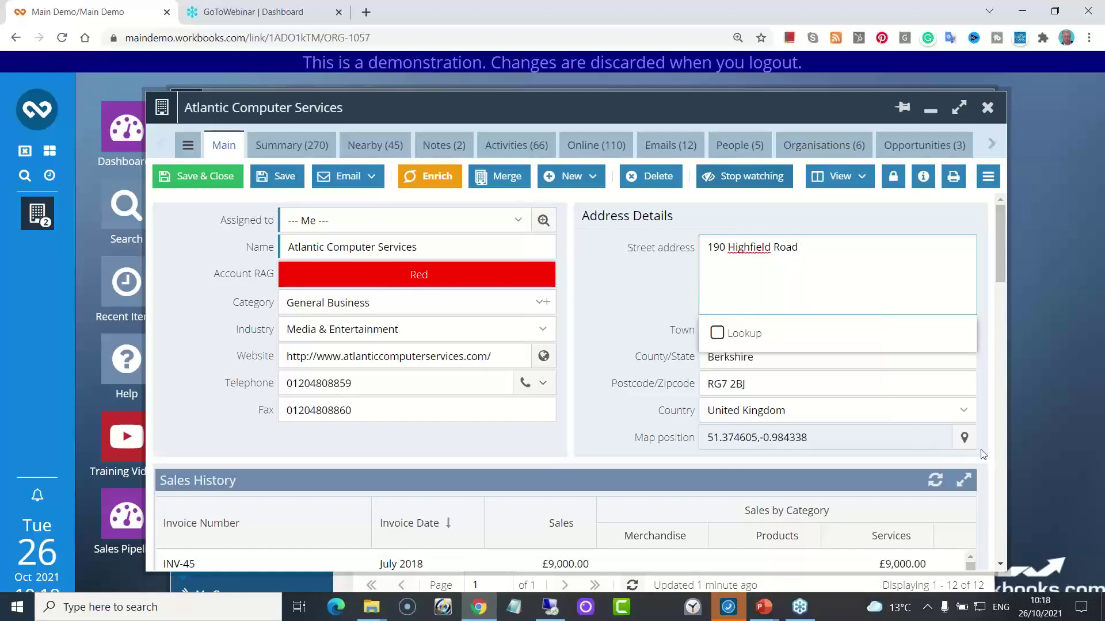
- View the organisation's address on the map, close it, and check the filter and drill-down options for INV-45 in Sales History
click(964, 437)
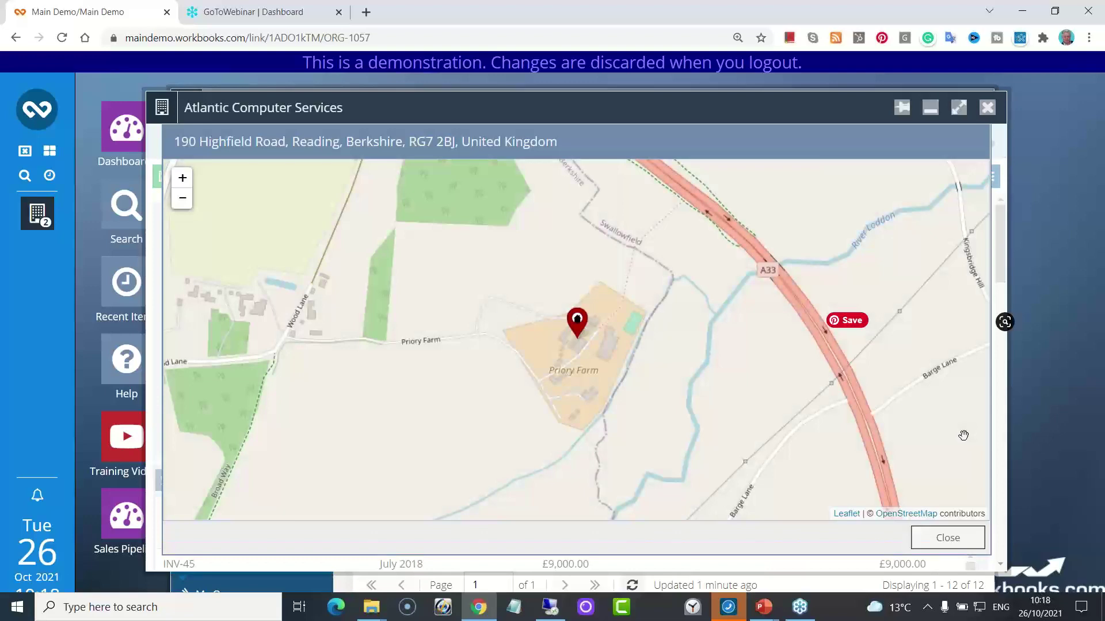
click(948, 539)
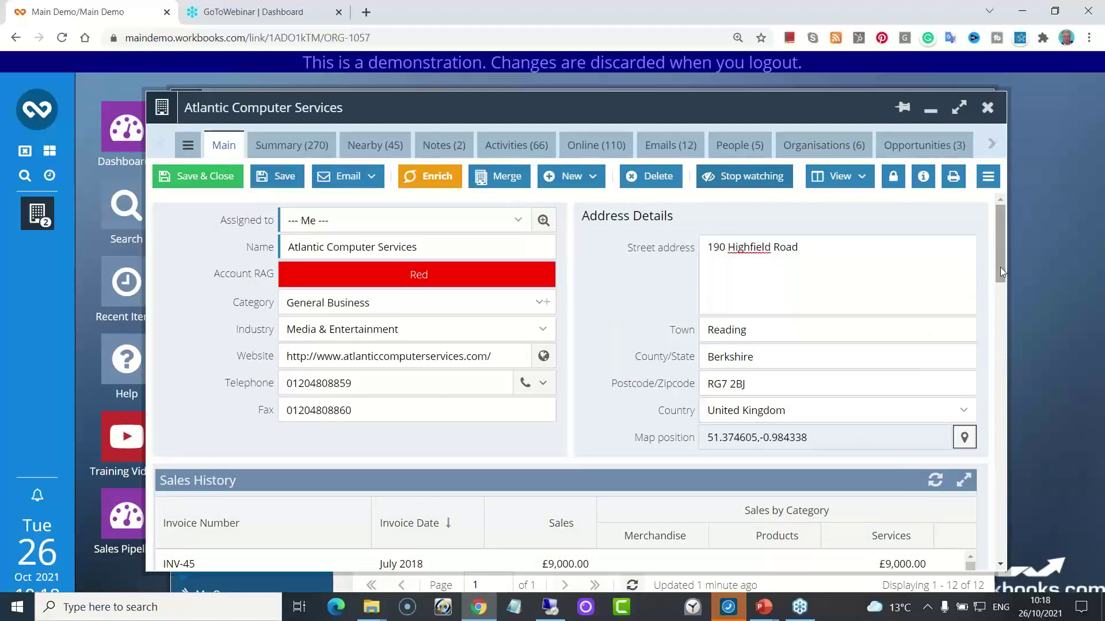
drag(1000, 267, 1004, 298)
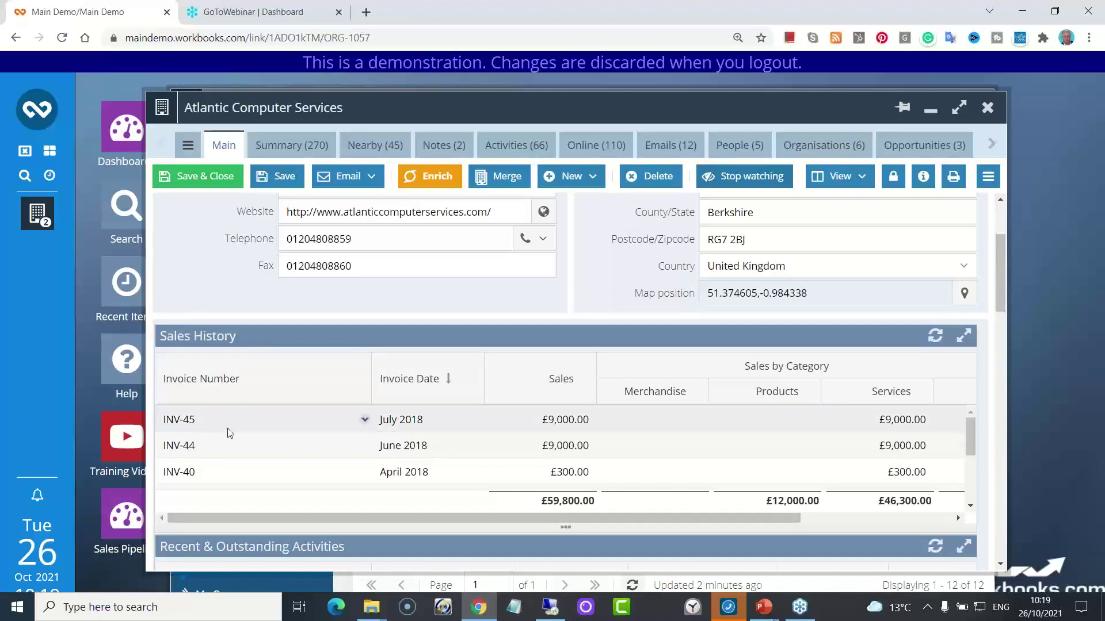
click(364, 422)
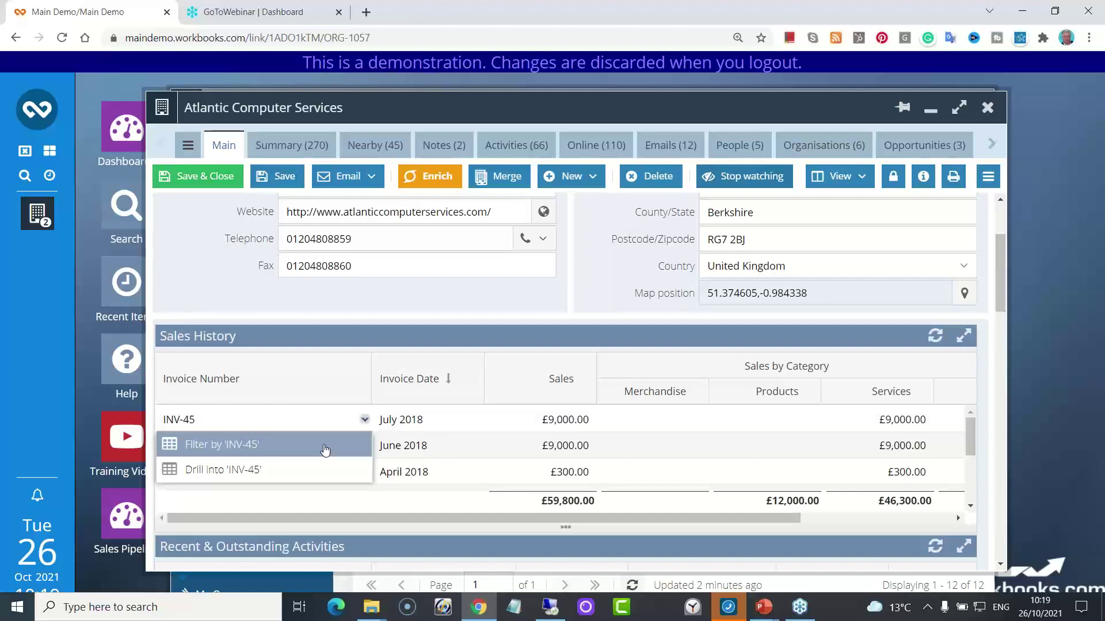
click(376, 345)
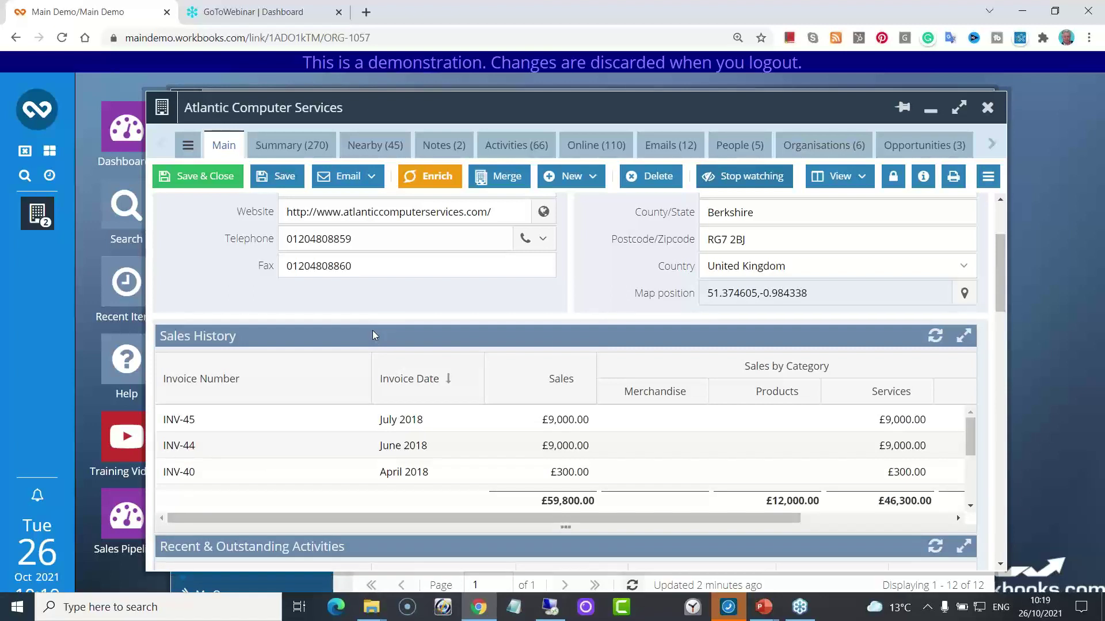
- Review the notes, activities, emails and people linked to Atlantic Computer Services
click(441, 152)
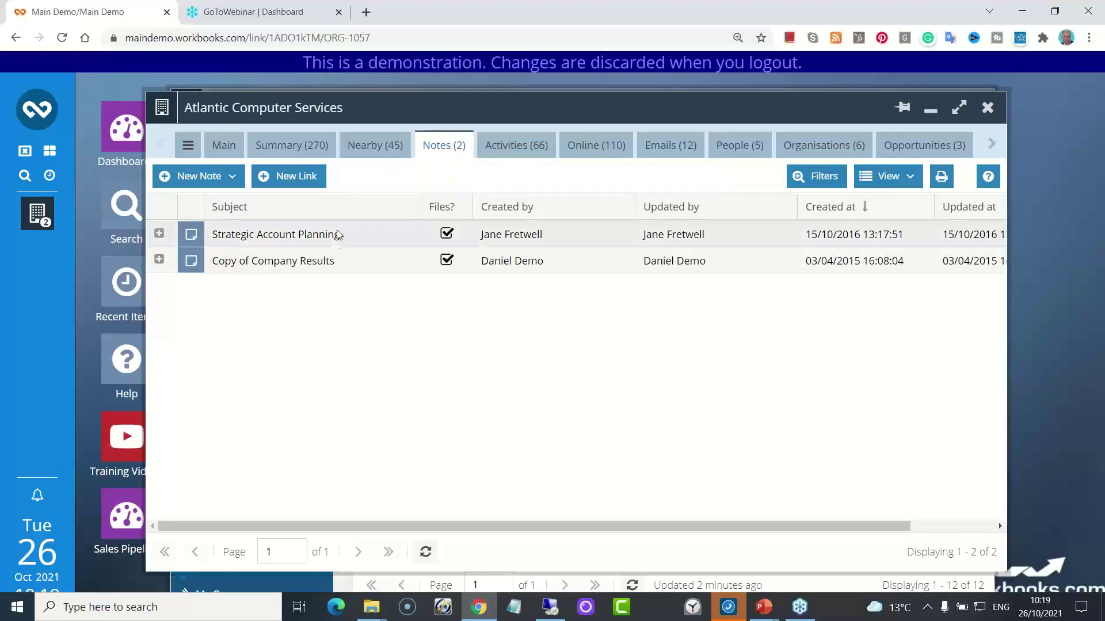
click(514, 145)
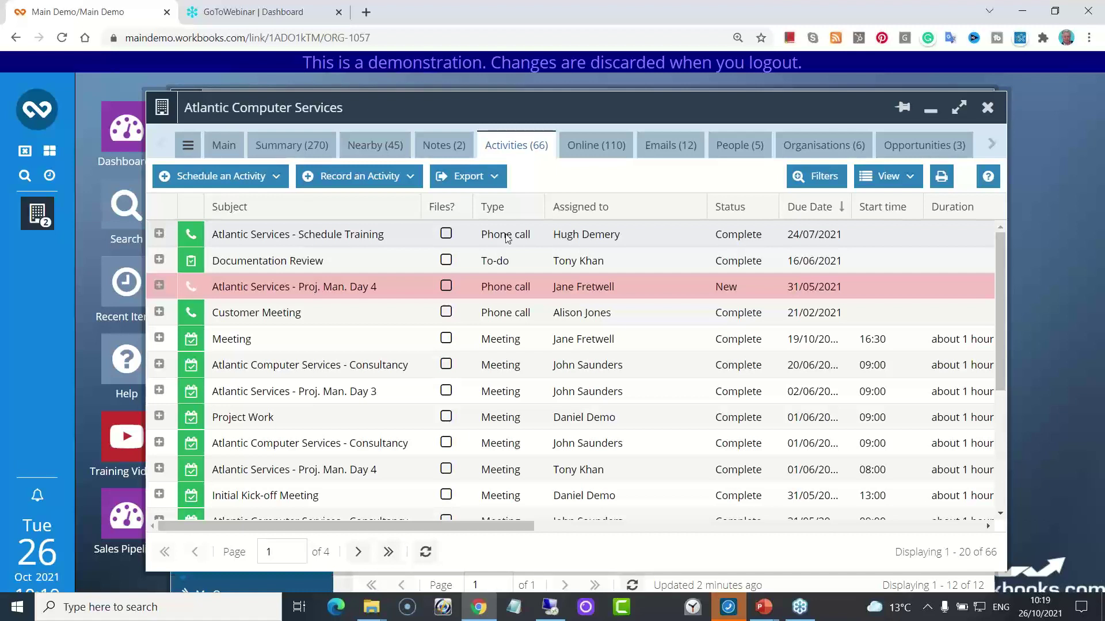
click(663, 154)
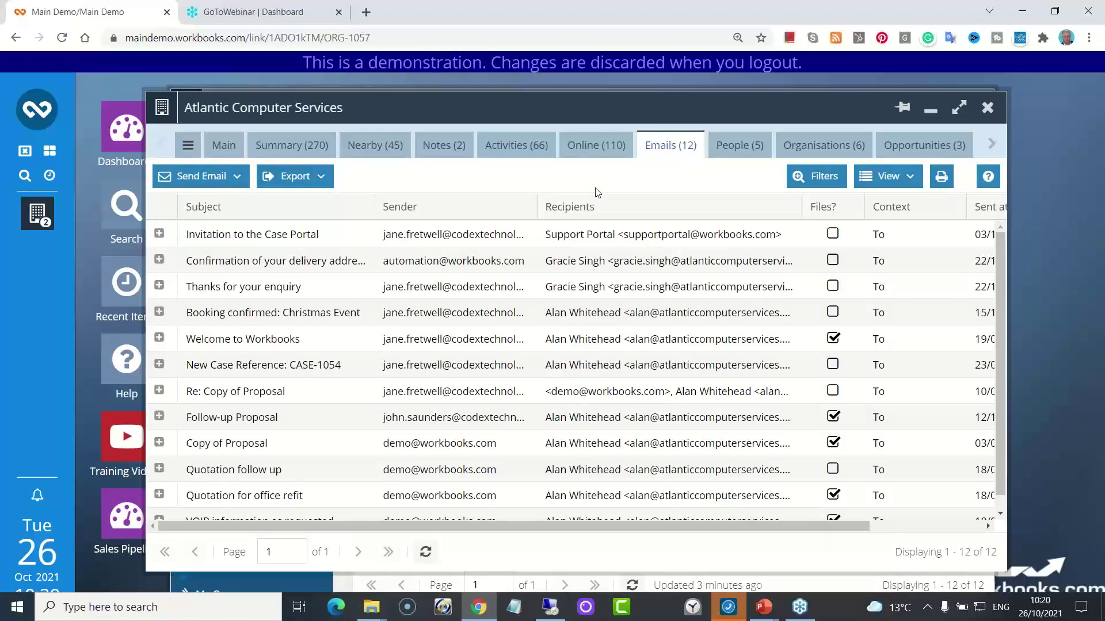
click(727, 154)
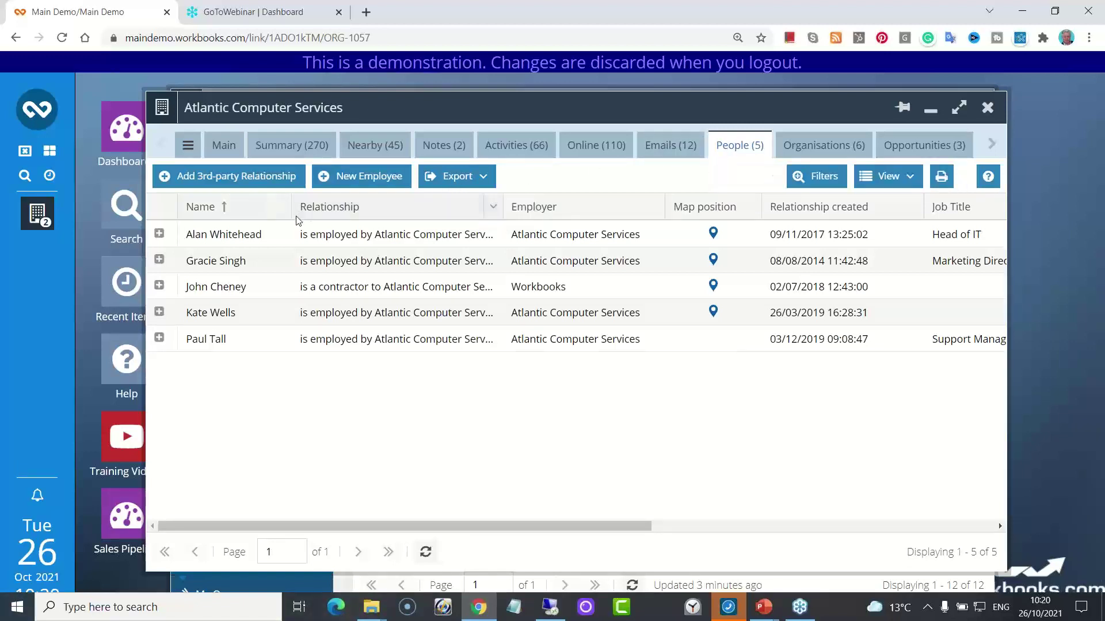
- Open the record of the organisation's Head of IT and review the profile, contact details, data compliance and biography
click(246, 236)
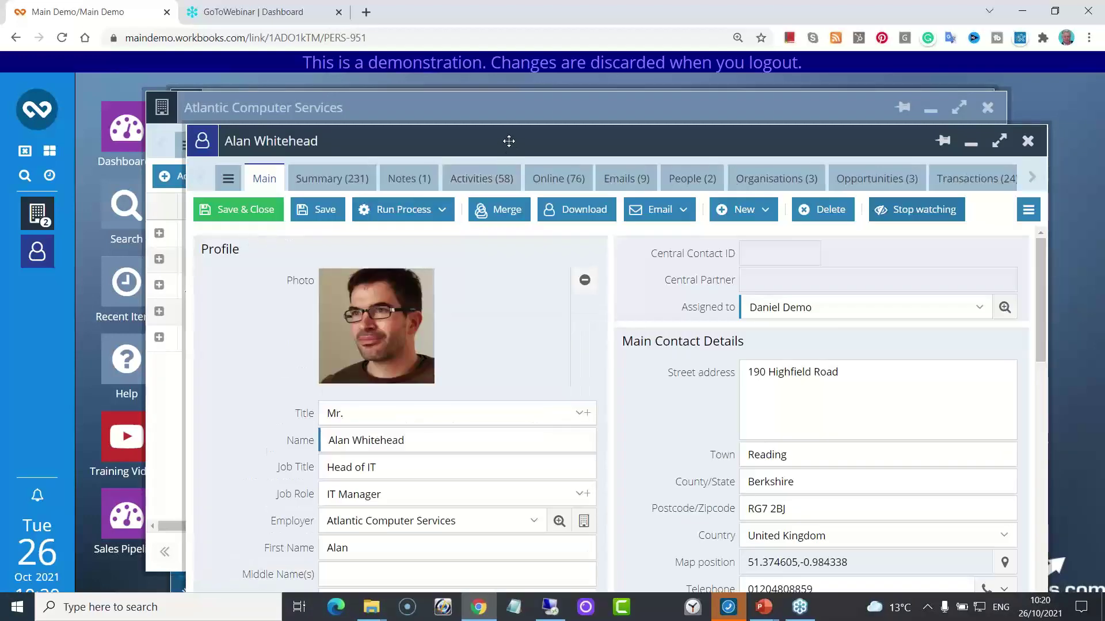
drag(505, 140, 487, 126)
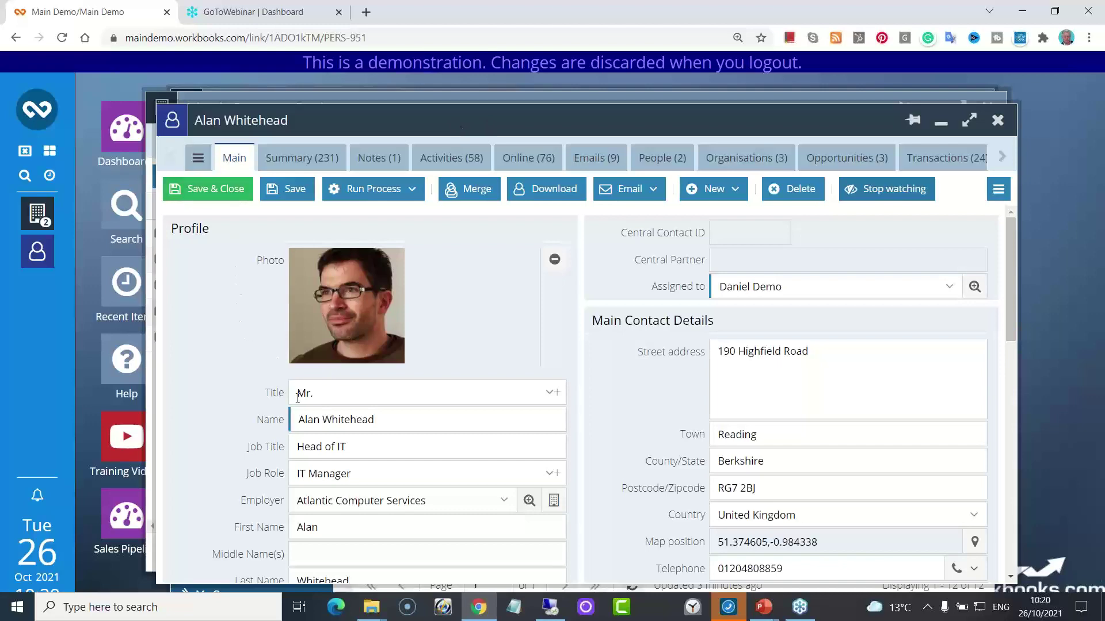
scroll(385, 396, down, 3)
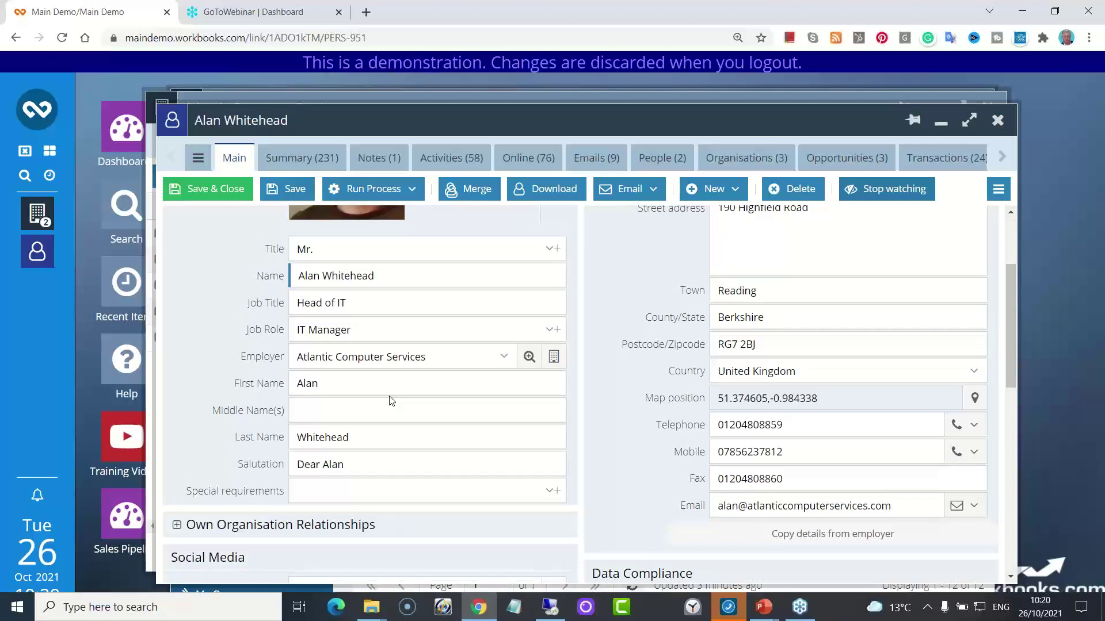
scroll(390, 401, down, 3)
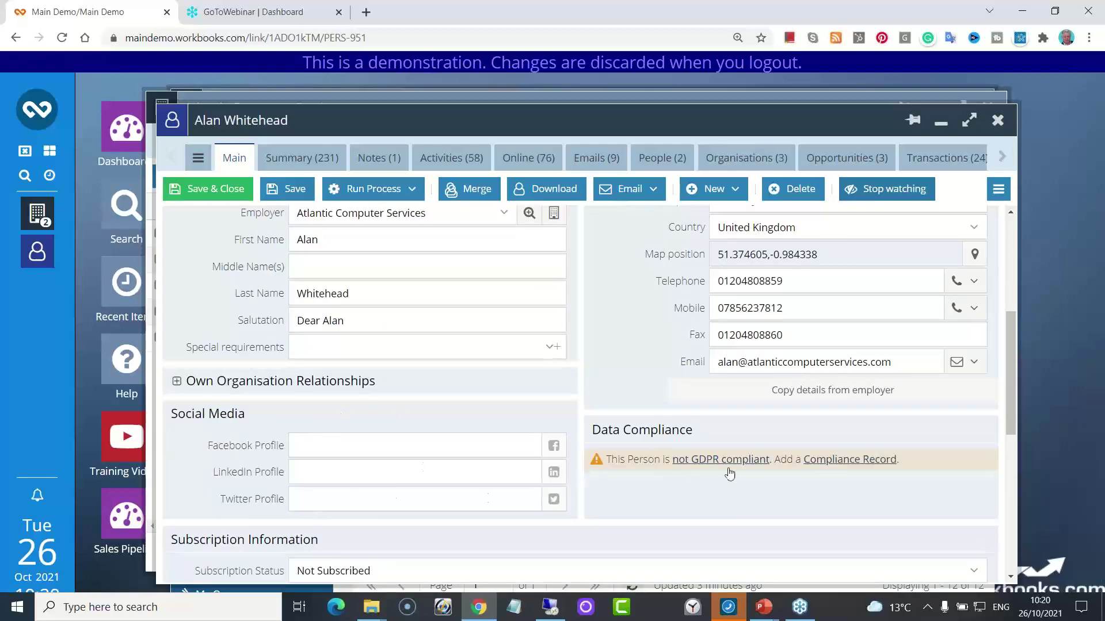
scroll(713, 485, down, 1)
scroll(712, 485, down, 7)
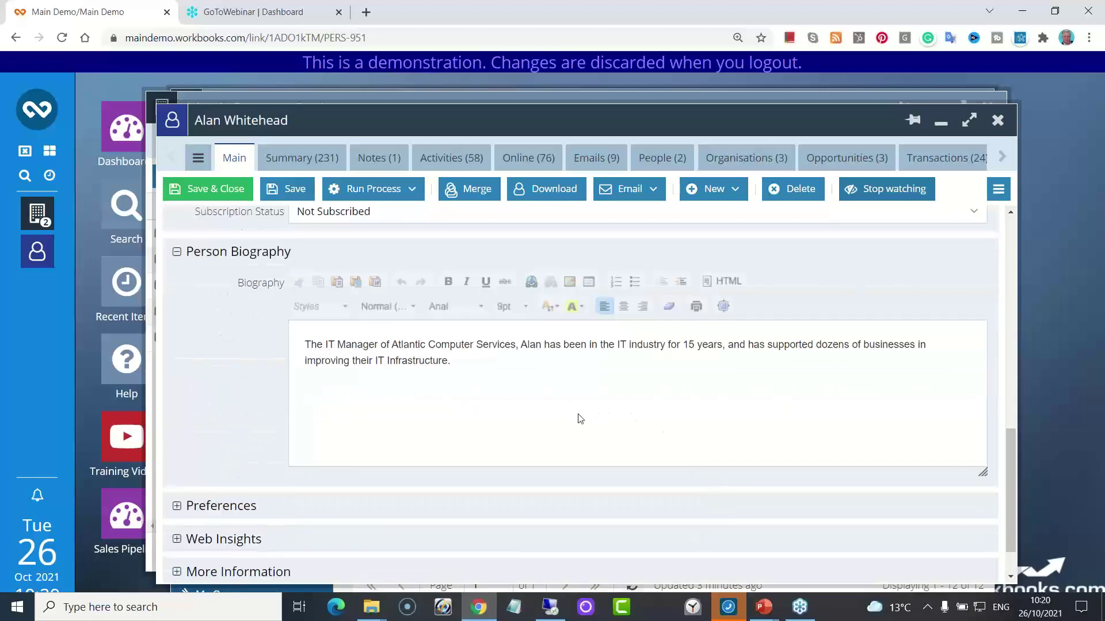
scroll(578, 418, up, 4)
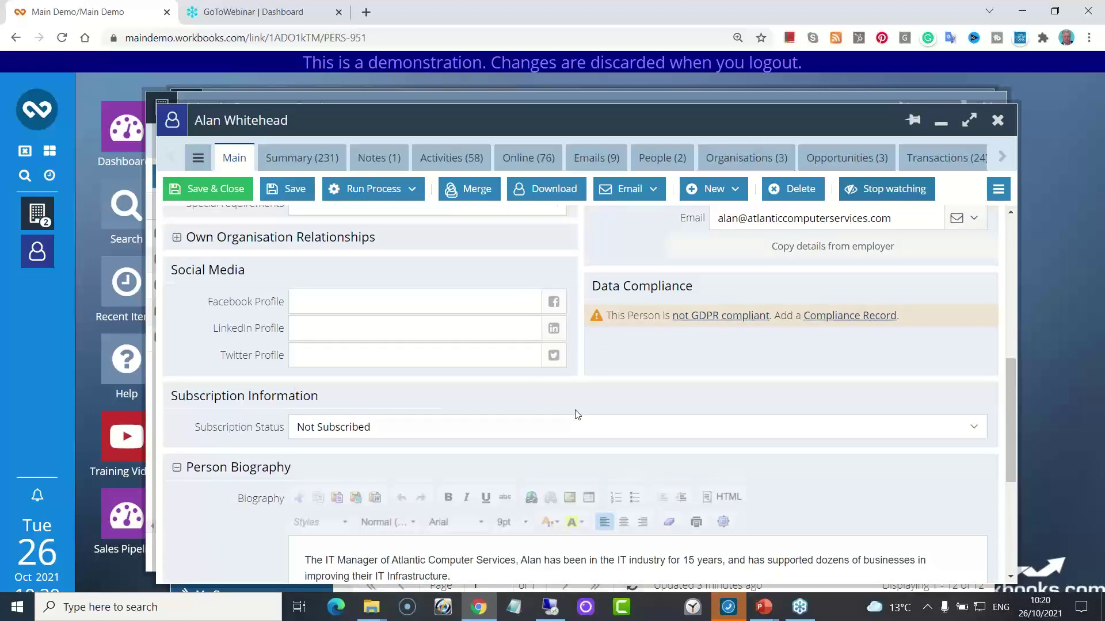
- Review the contact's related activities, emails, people, organisations and opportunities
click(447, 159)
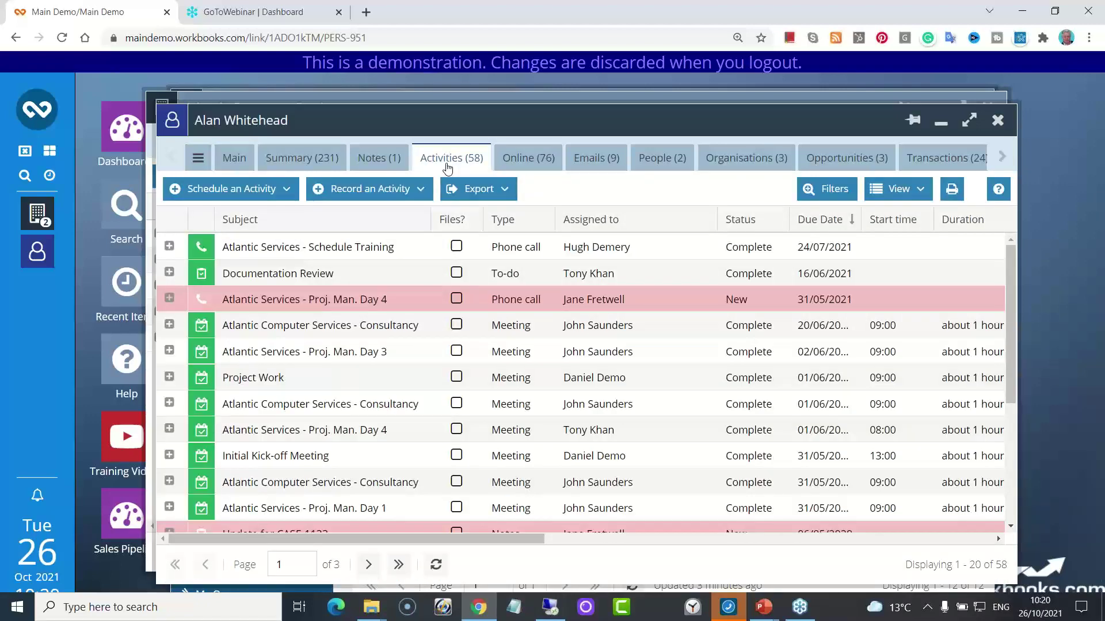
click(583, 163)
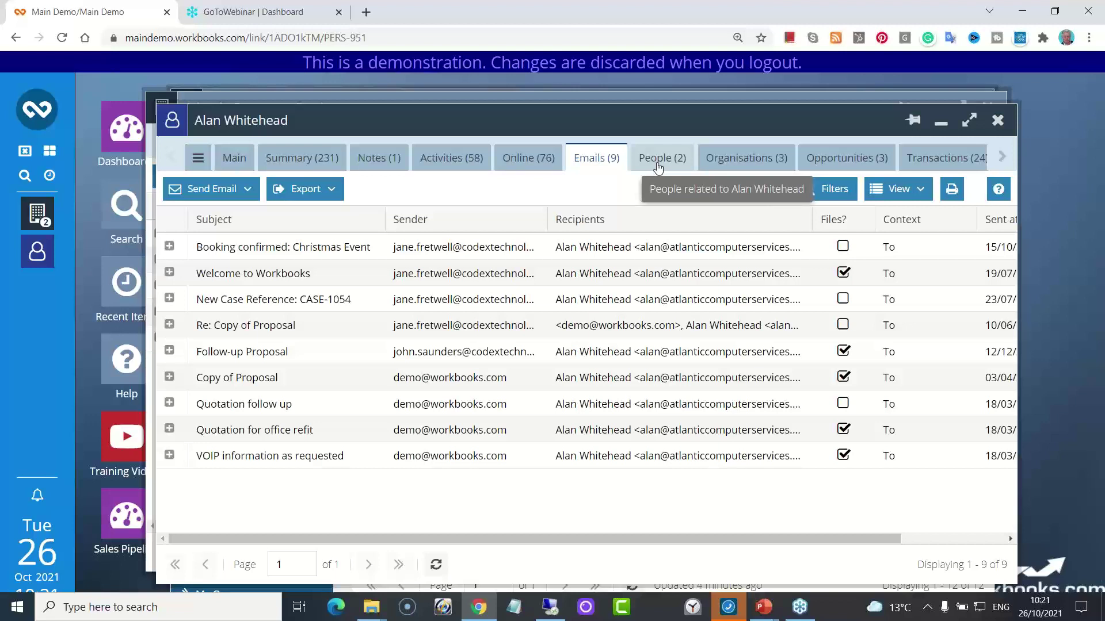
click(659, 167)
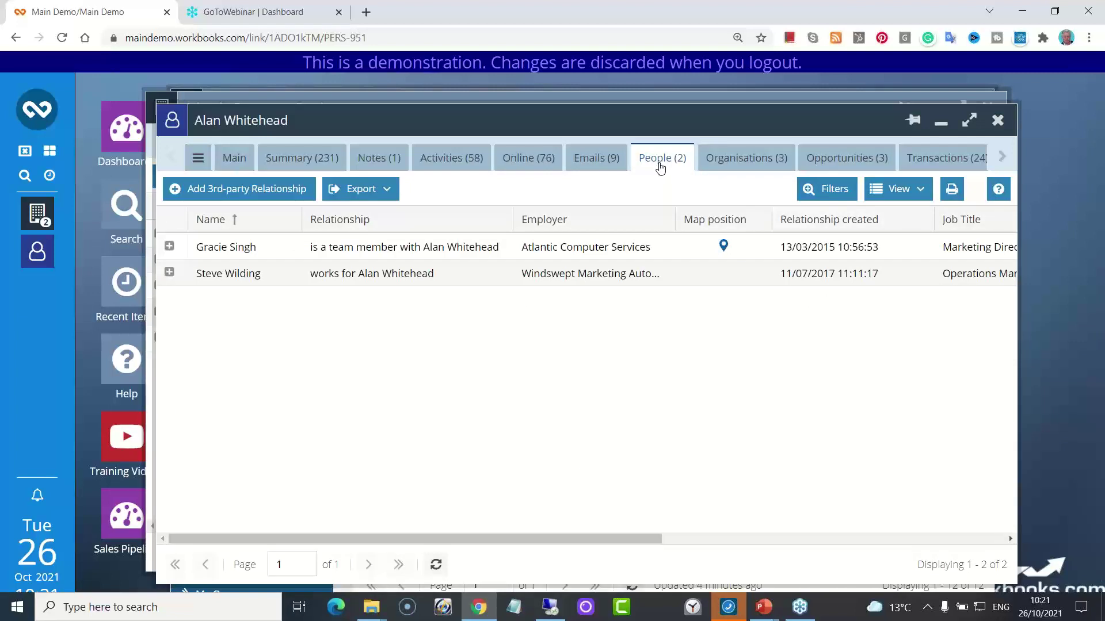
click(743, 167)
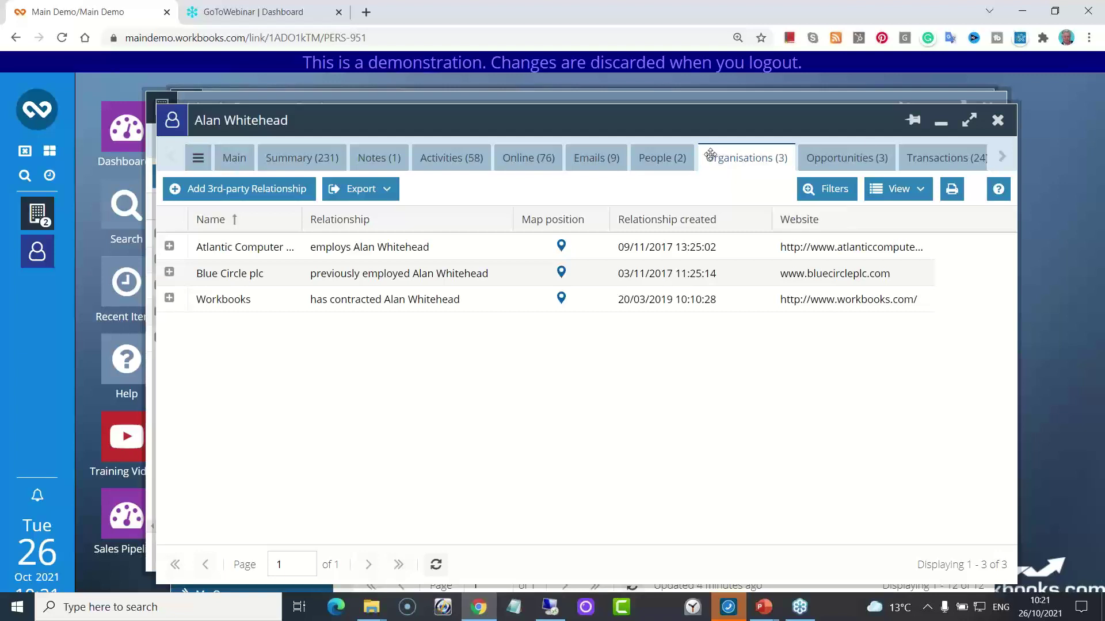
click(858, 165)
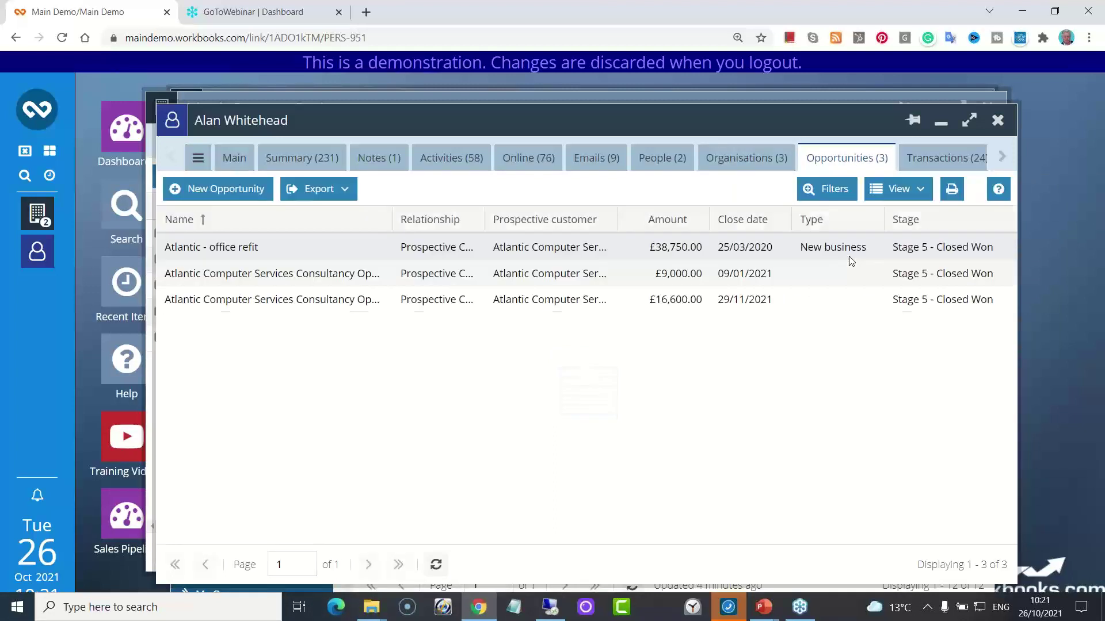
- Open the Atlantic - office refit opportunity and review its name, prospective customer and the available stages
click(245, 255)
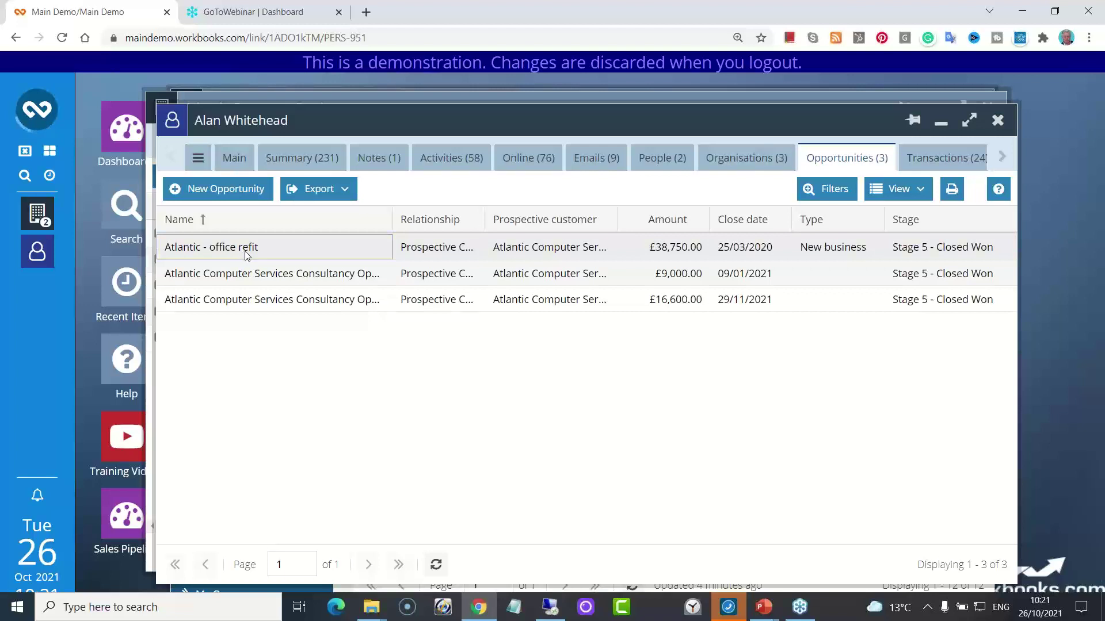
double_click(246, 255)
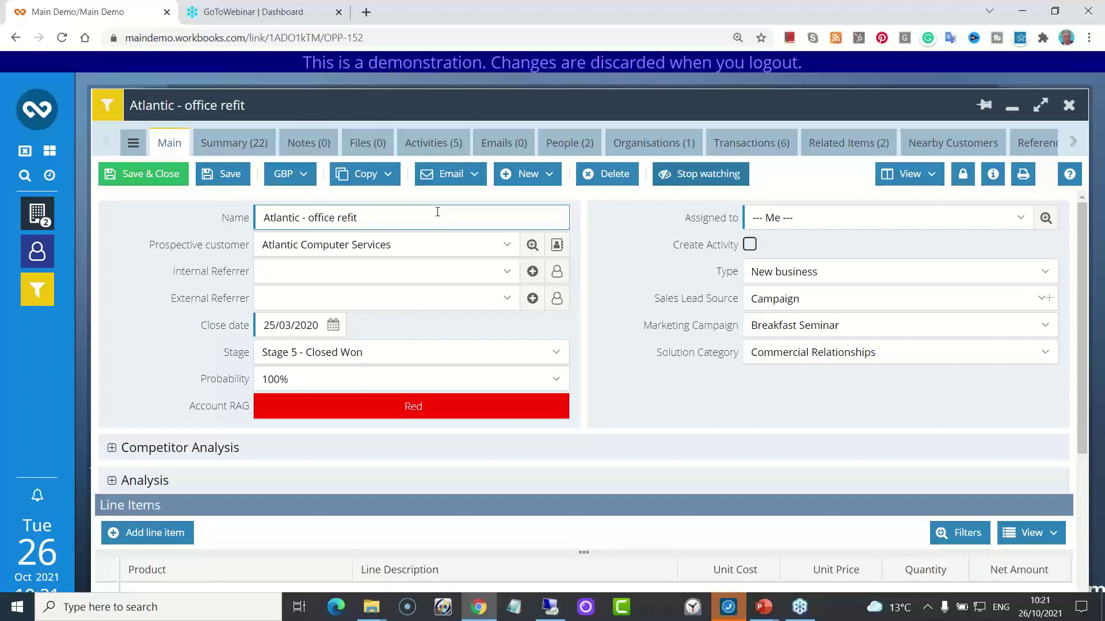
drag(361, 218, 263, 216)
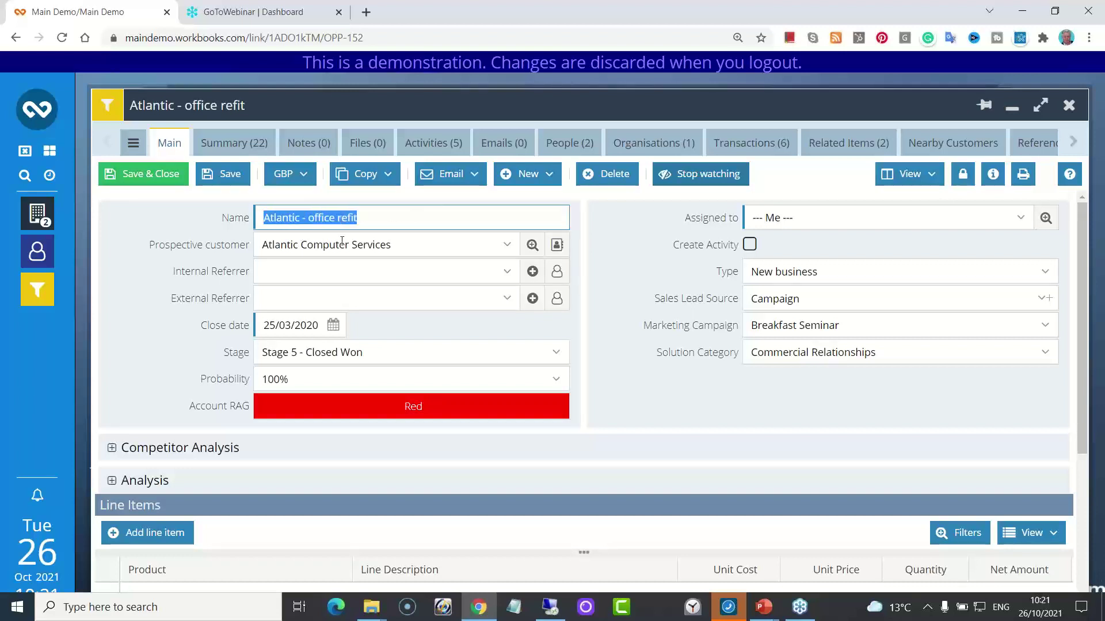
drag(388, 245, 260, 245)
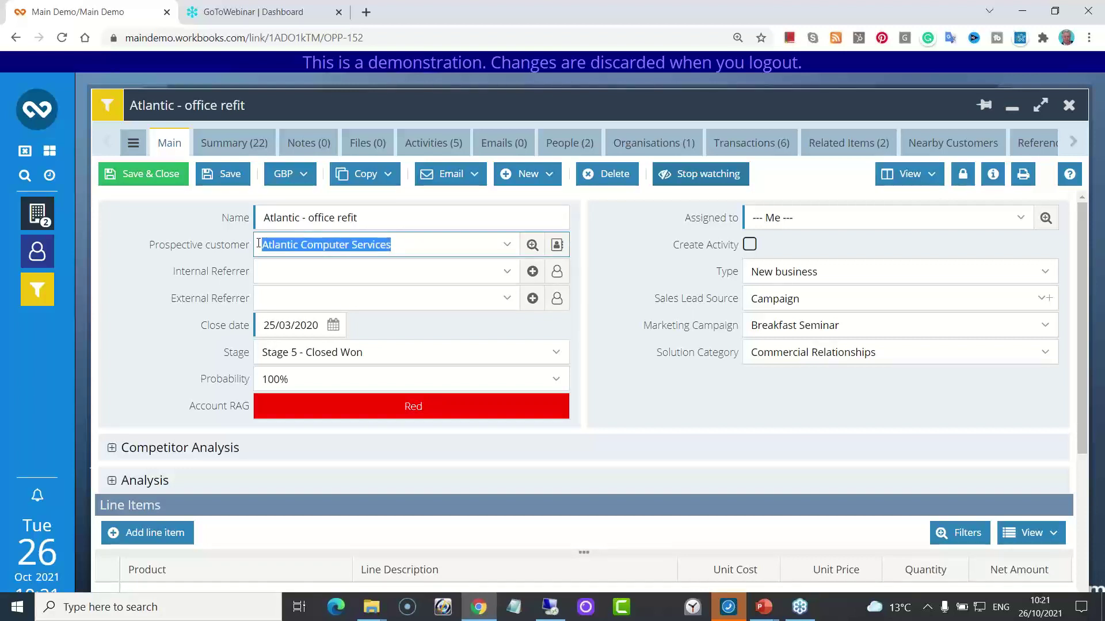
click(402, 352)
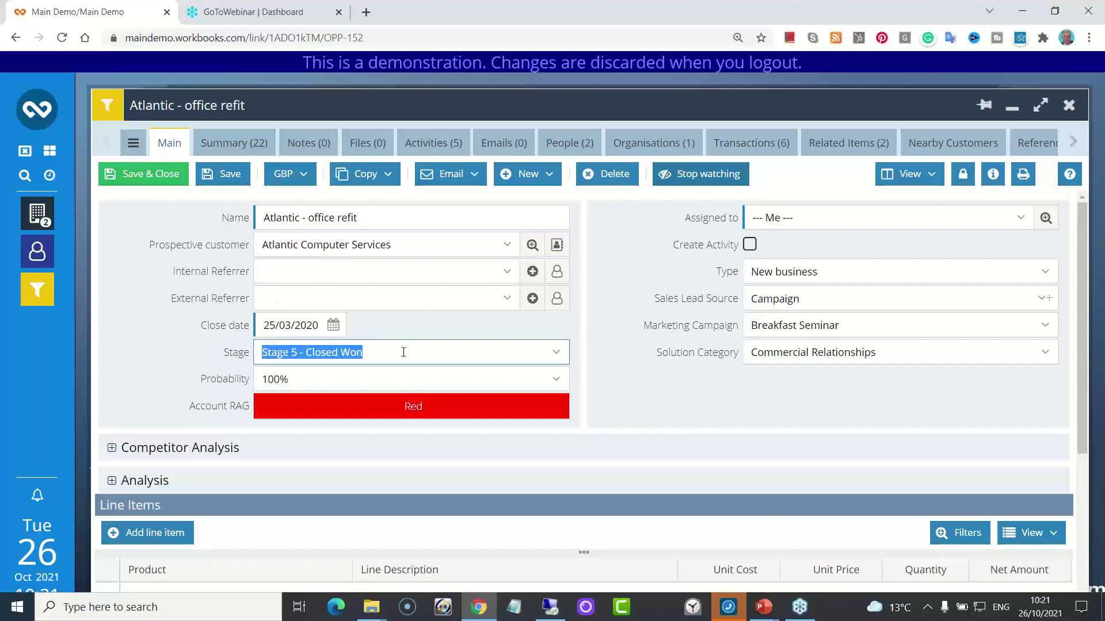
click(553, 351)
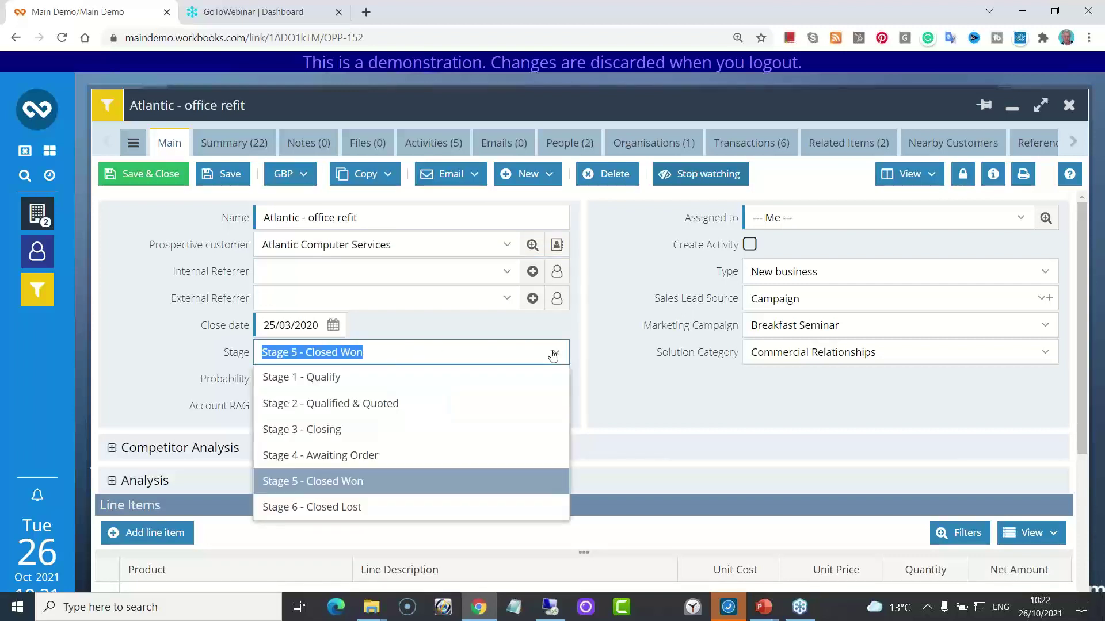
click(615, 384)
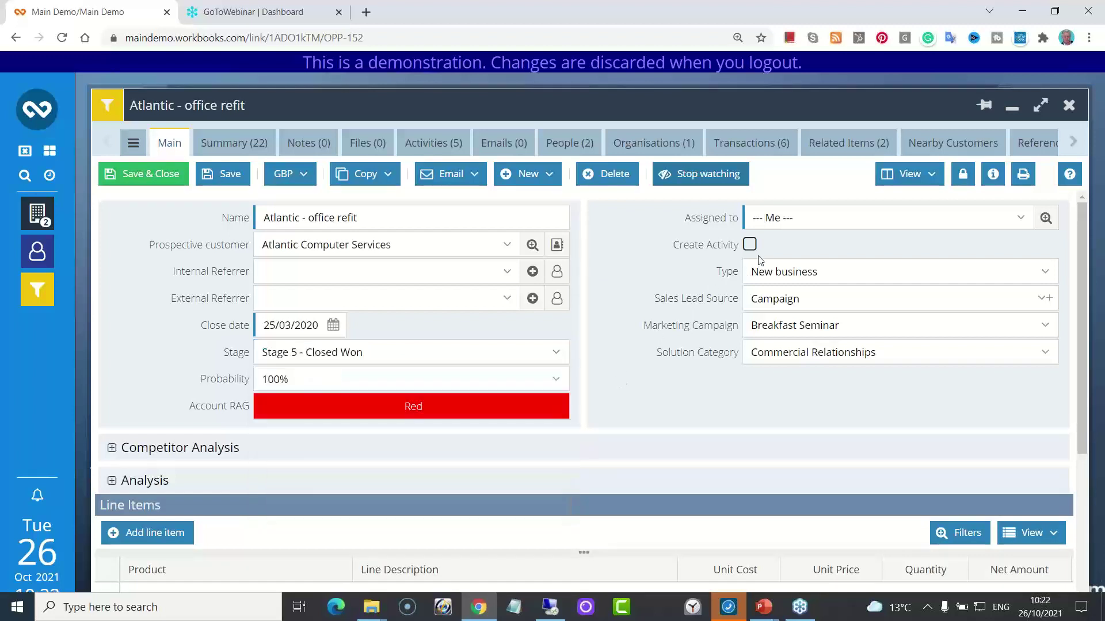
- Review the opportunity's assignment, type, line items and the document types it can be copied to, and close the record
click(1020, 219)
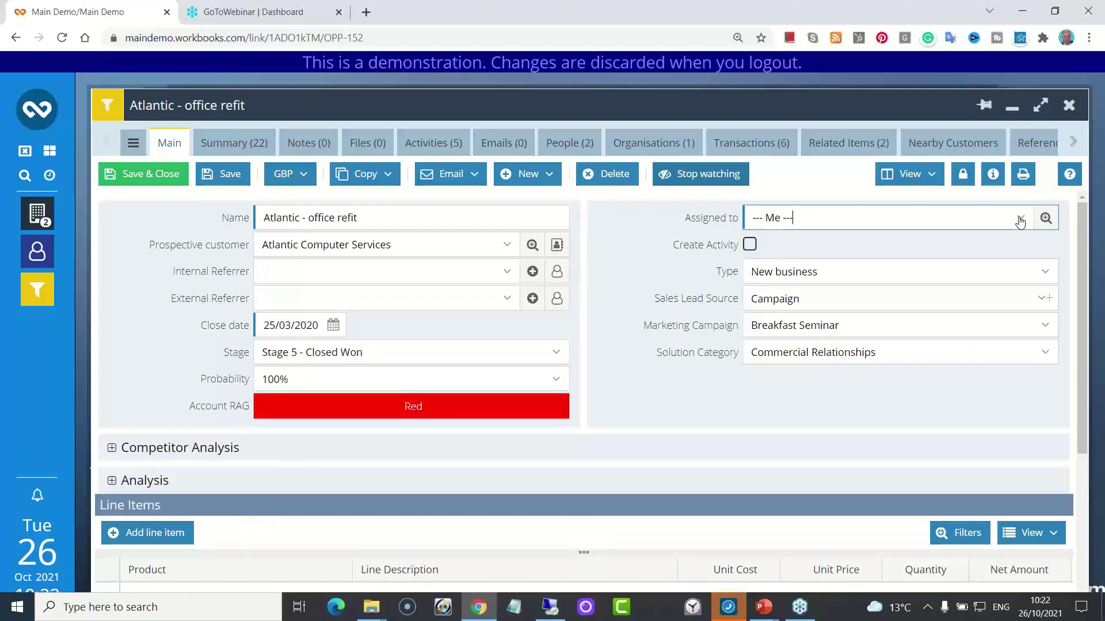
key(Tab)
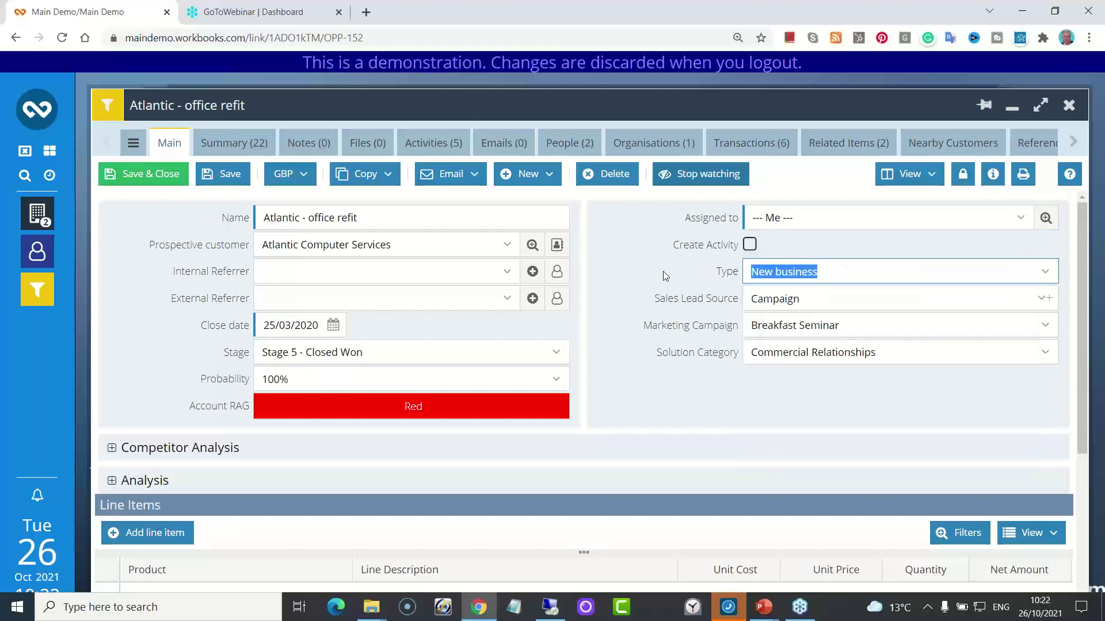
click(824, 273)
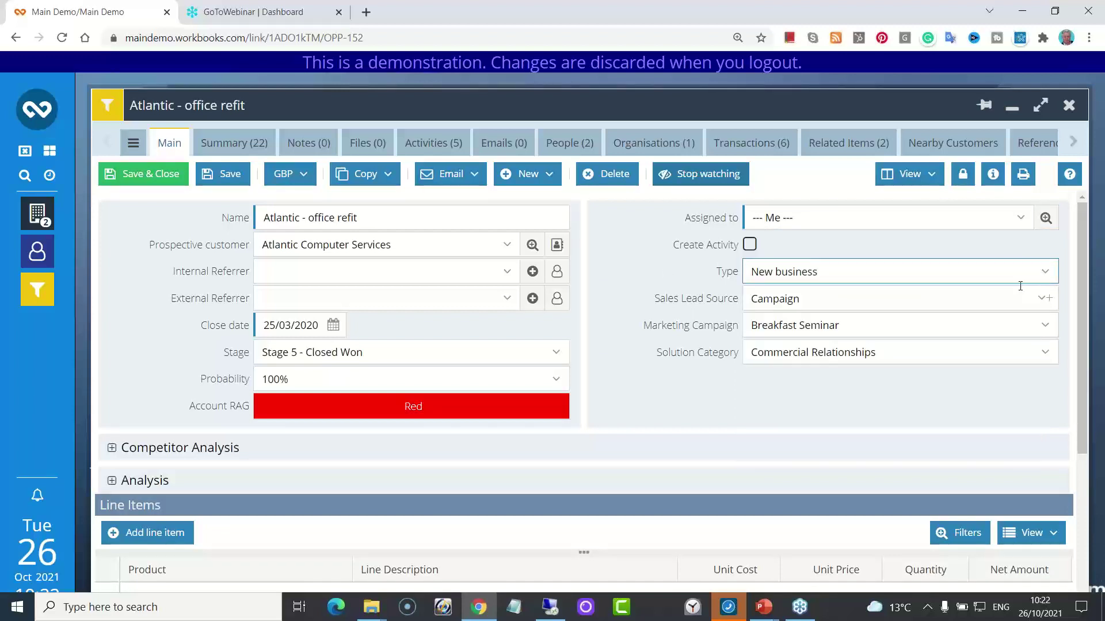
drag(1078, 320, 1074, 417)
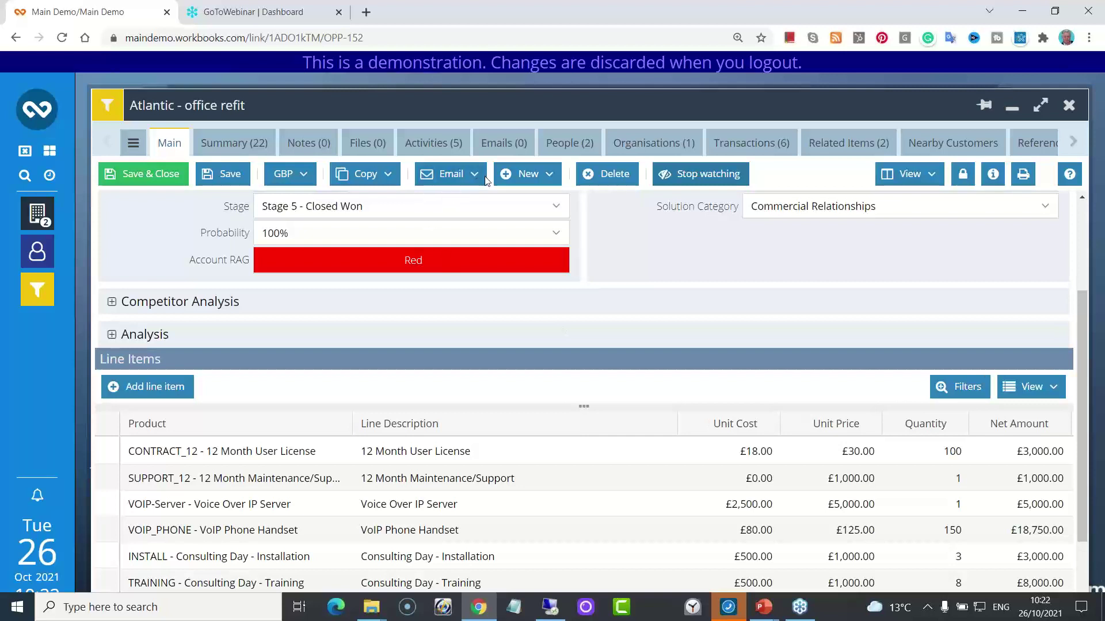
click(388, 174)
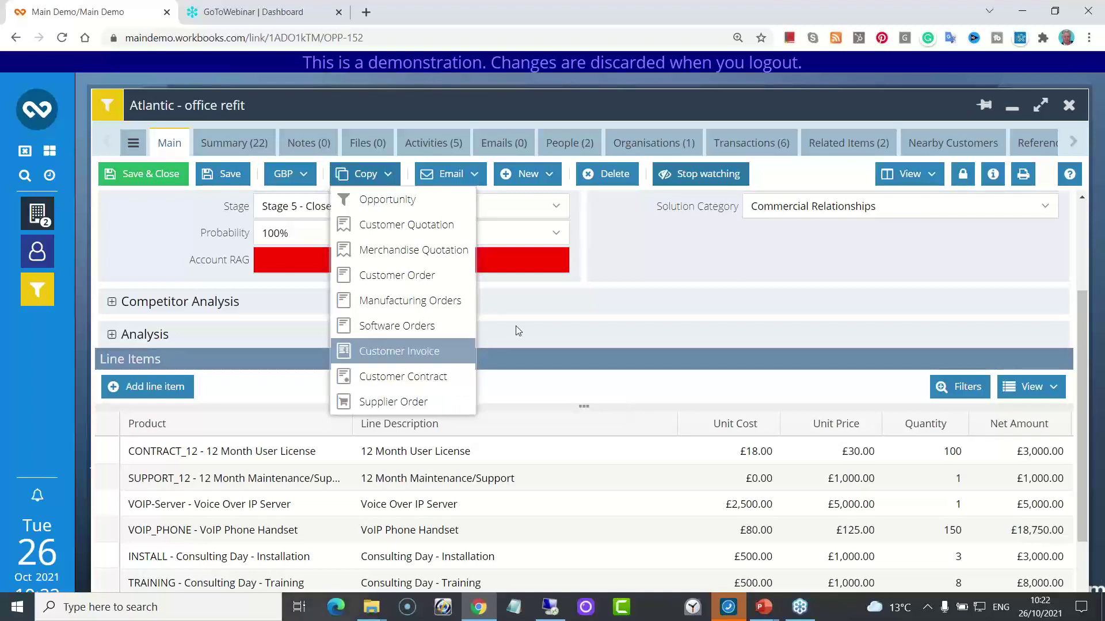
click(1071, 105)
click(1071, 105)
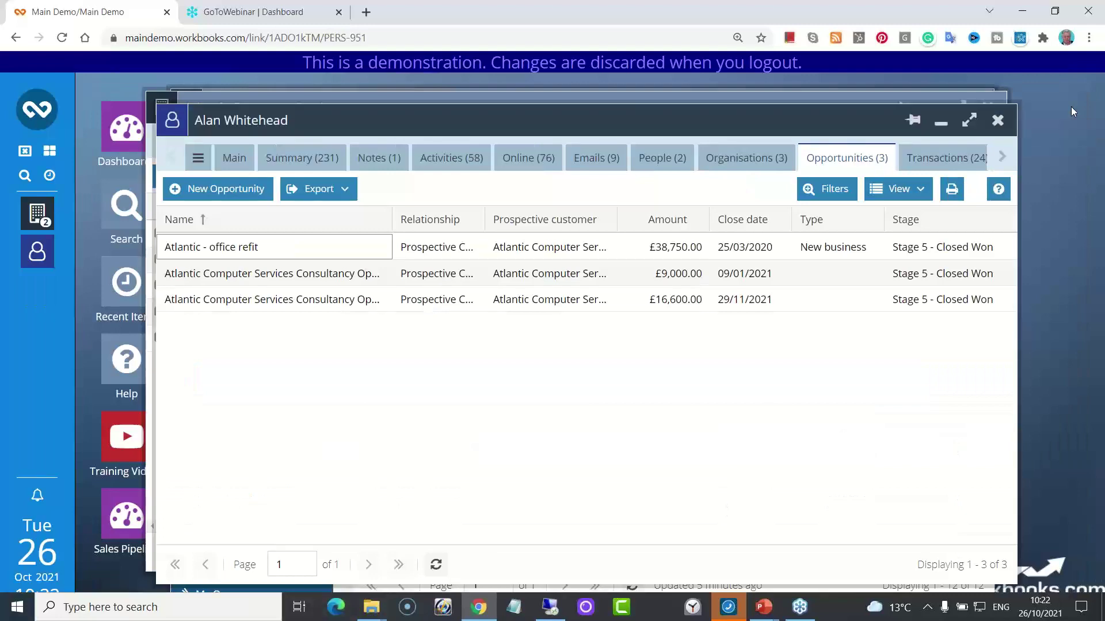
- Open customer invoice INV-45 from the contact's transactions, review its line items and copy options, and close it
click(950, 160)
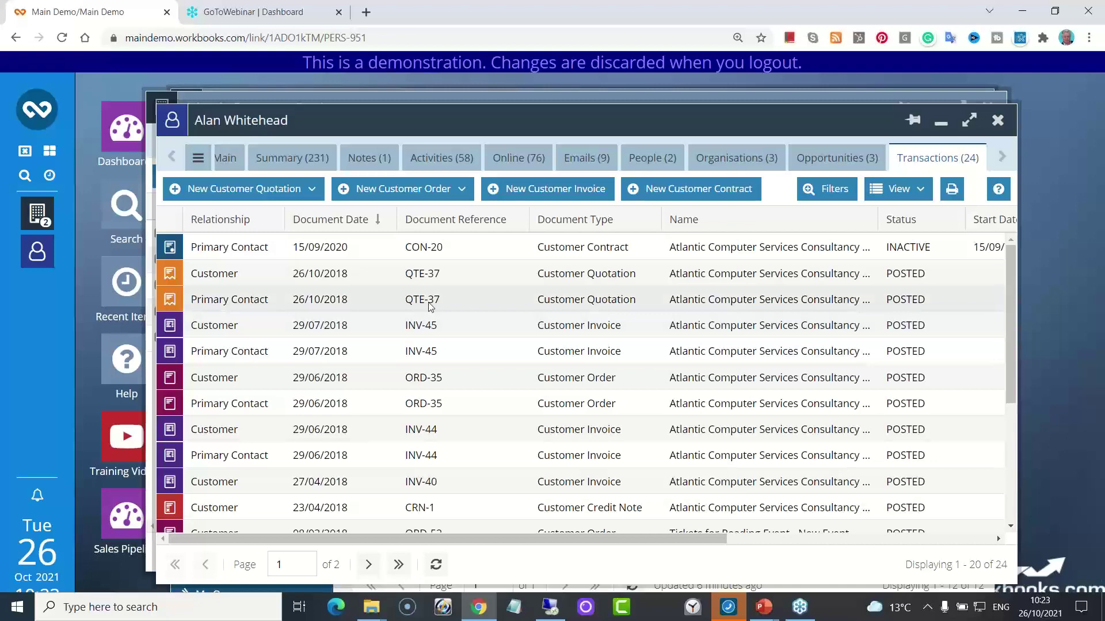
click(427, 352)
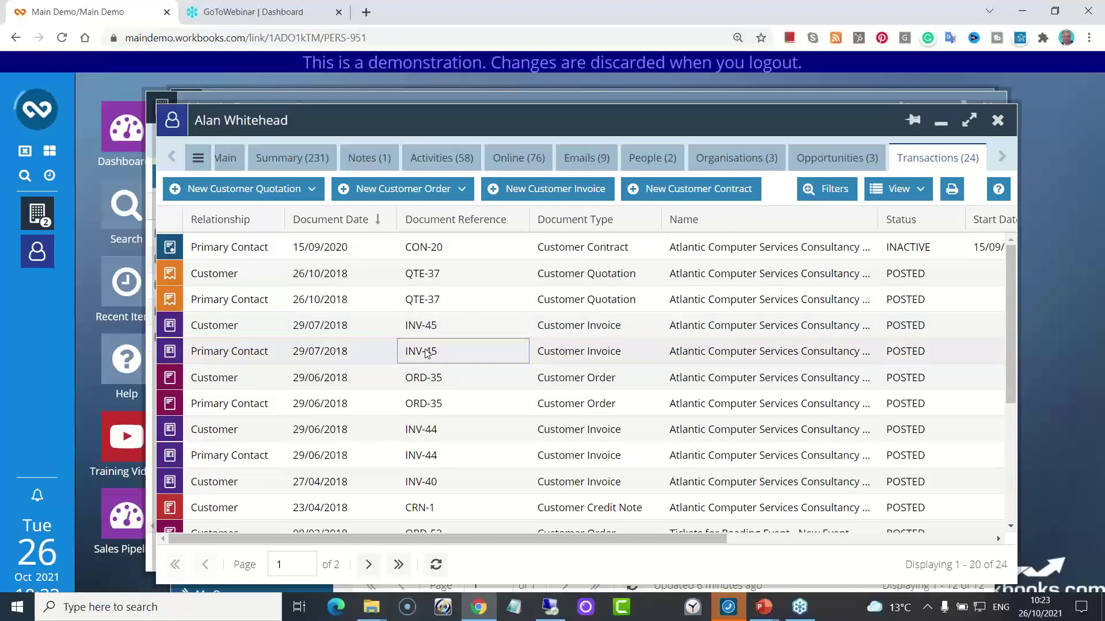
double_click(426, 352)
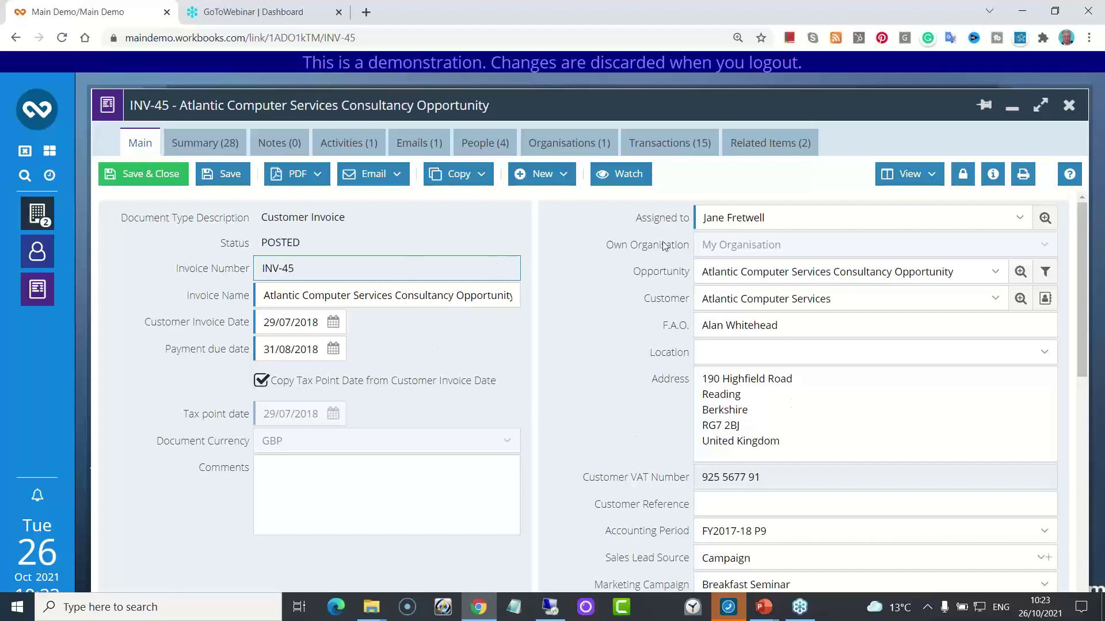
scroll(629, 299, down, 2)
scroll(629, 298, down, 8)
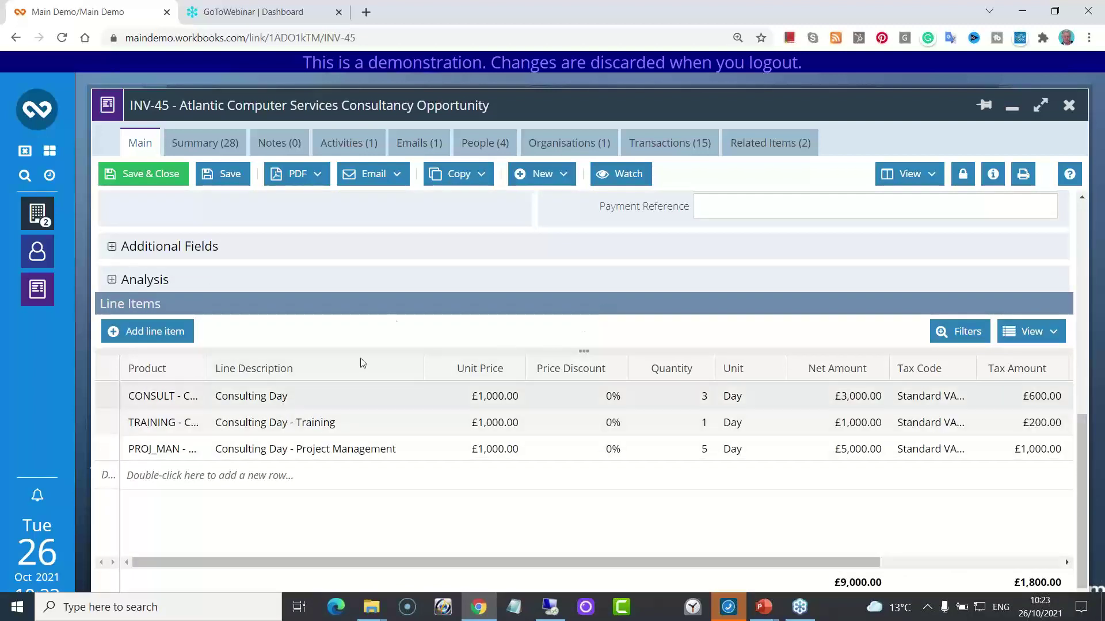
click(482, 177)
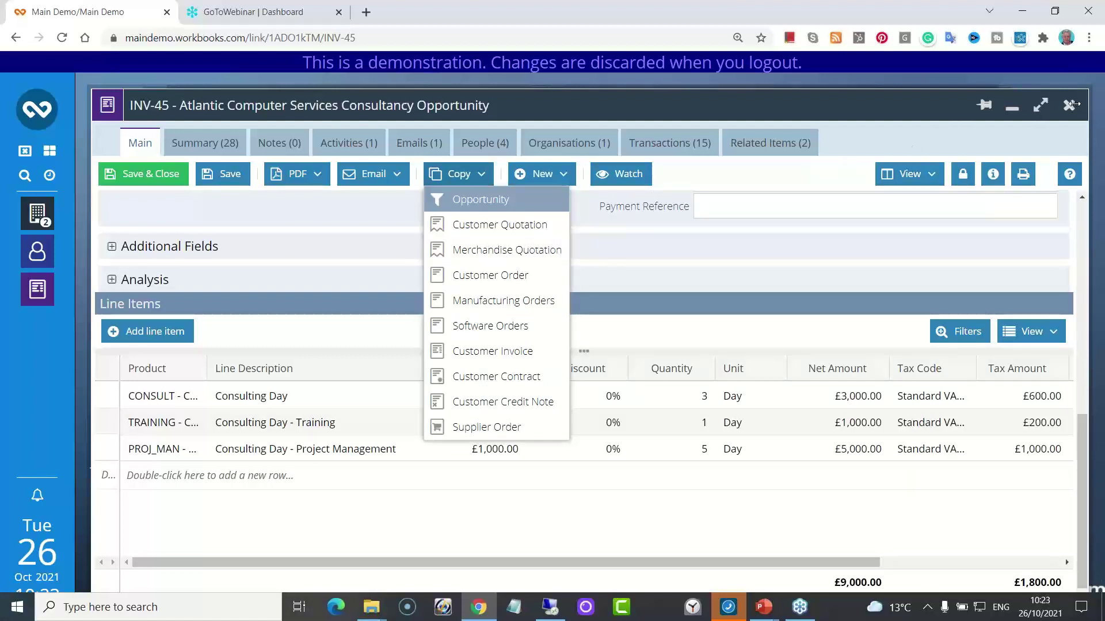
click(1068, 124)
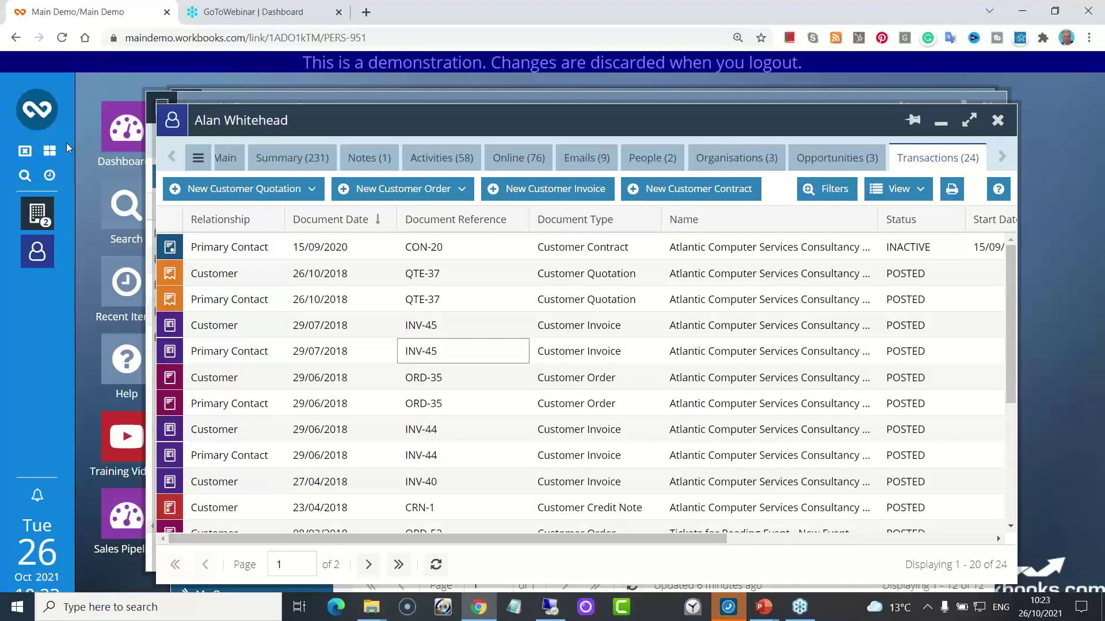
- Close all open records, view My Open Activities as a list and as a calendar, and close it
click(28, 155)
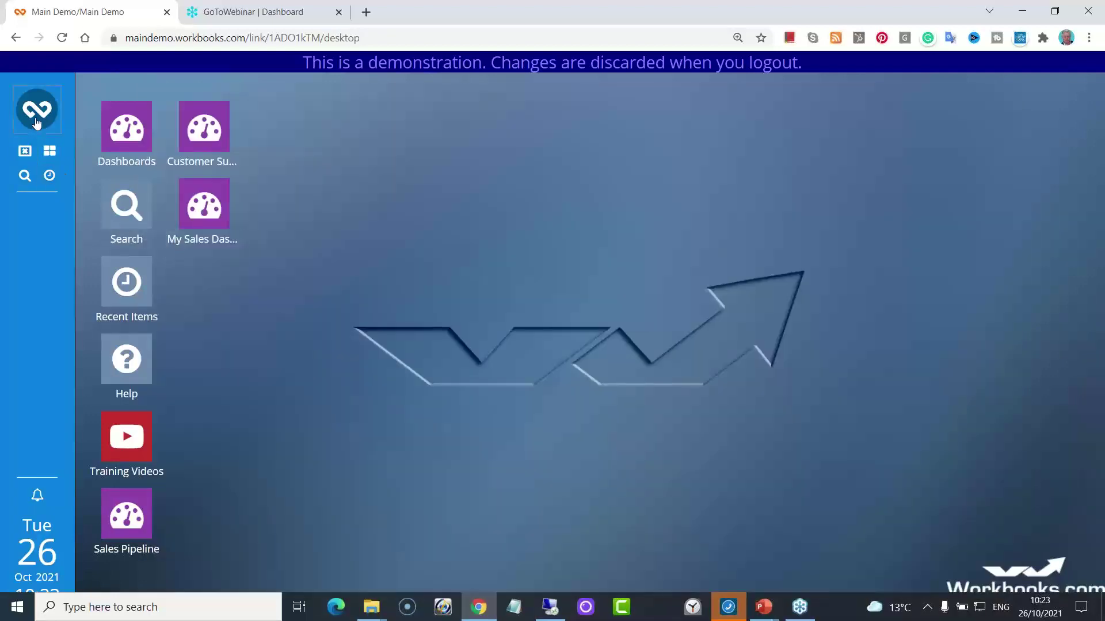
click(36, 122)
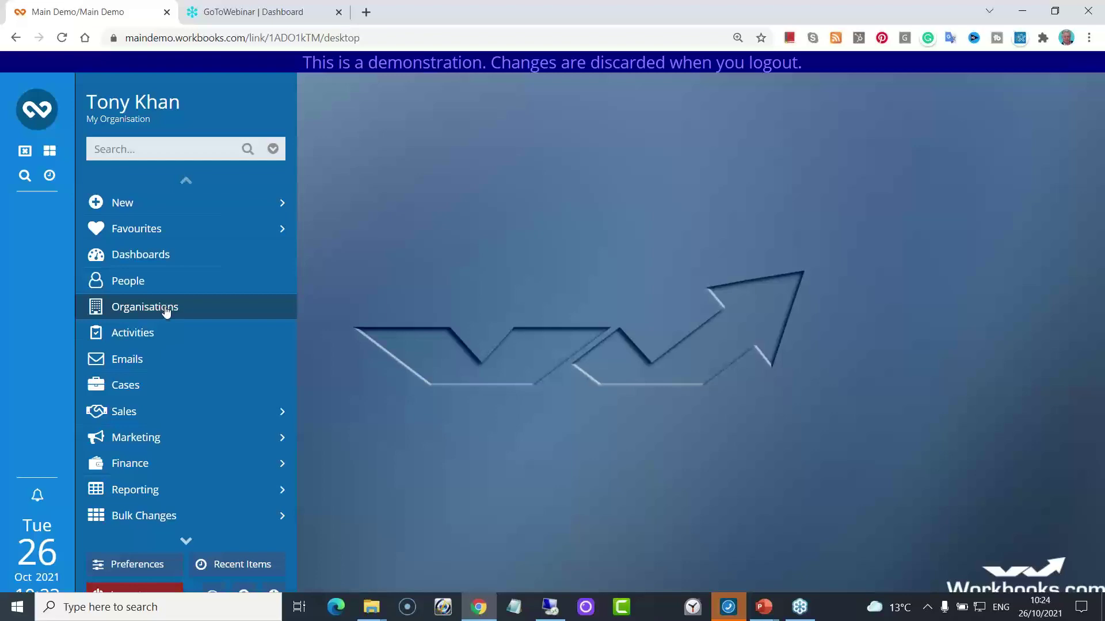
click(163, 336)
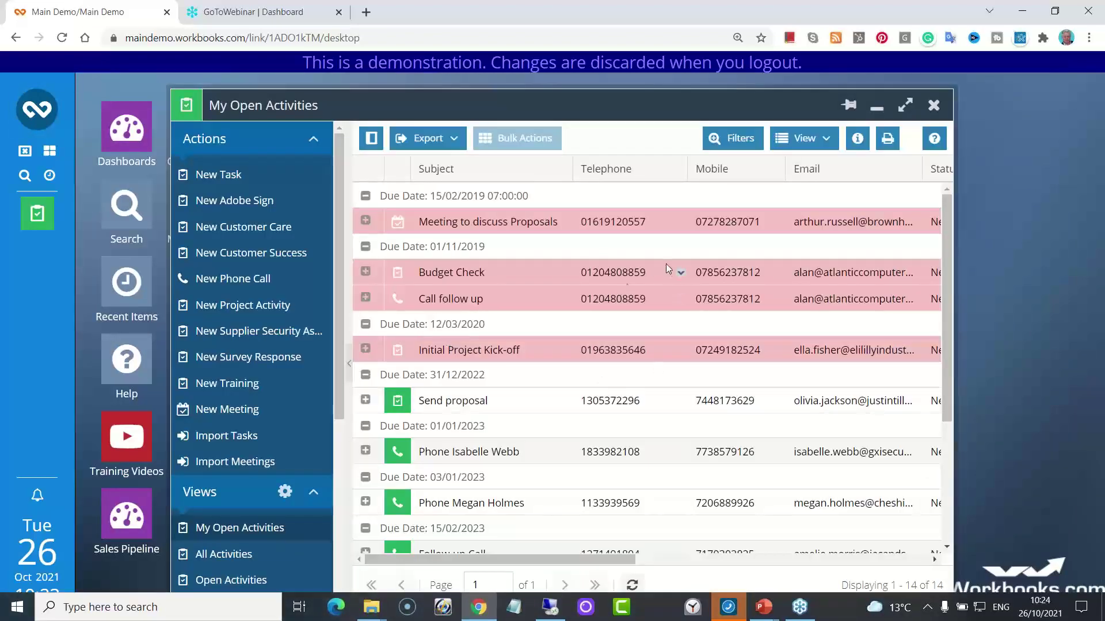
click(829, 149)
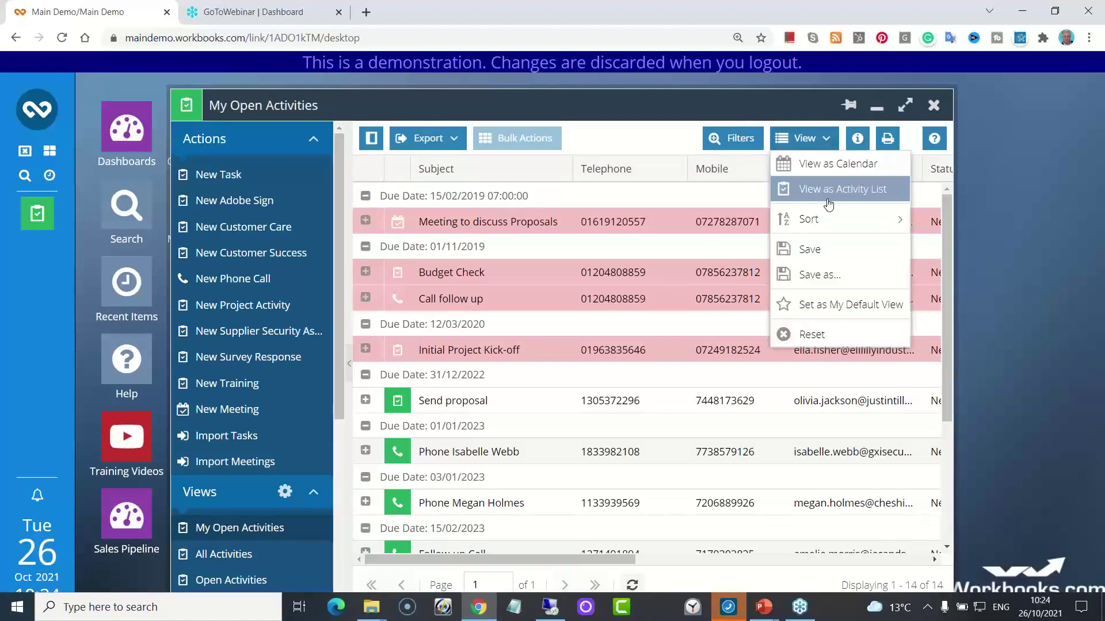
click(834, 167)
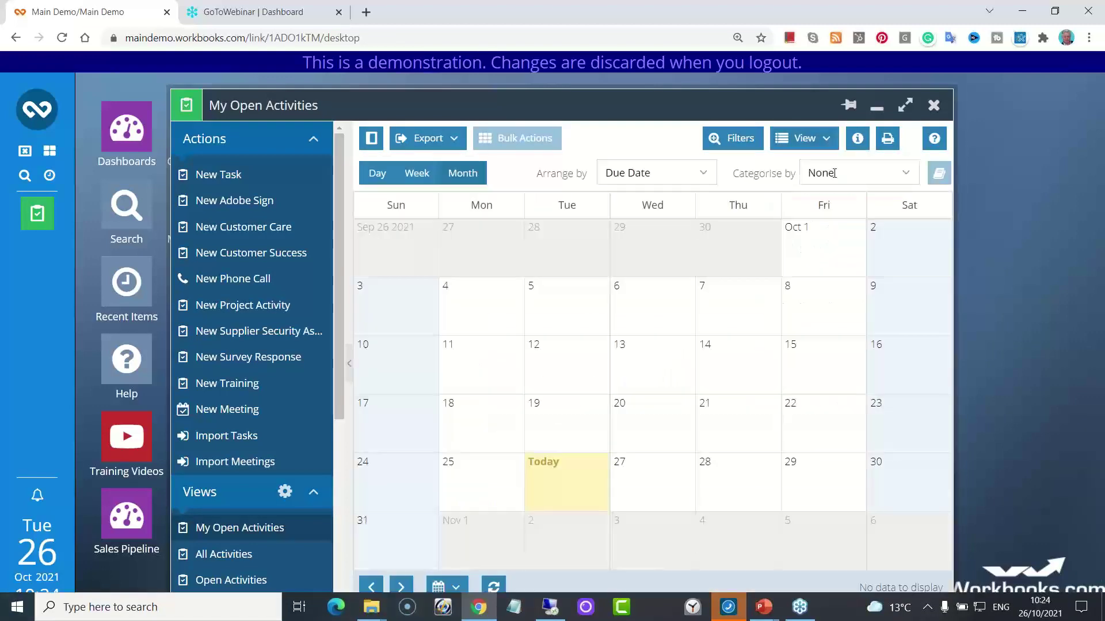
click(933, 108)
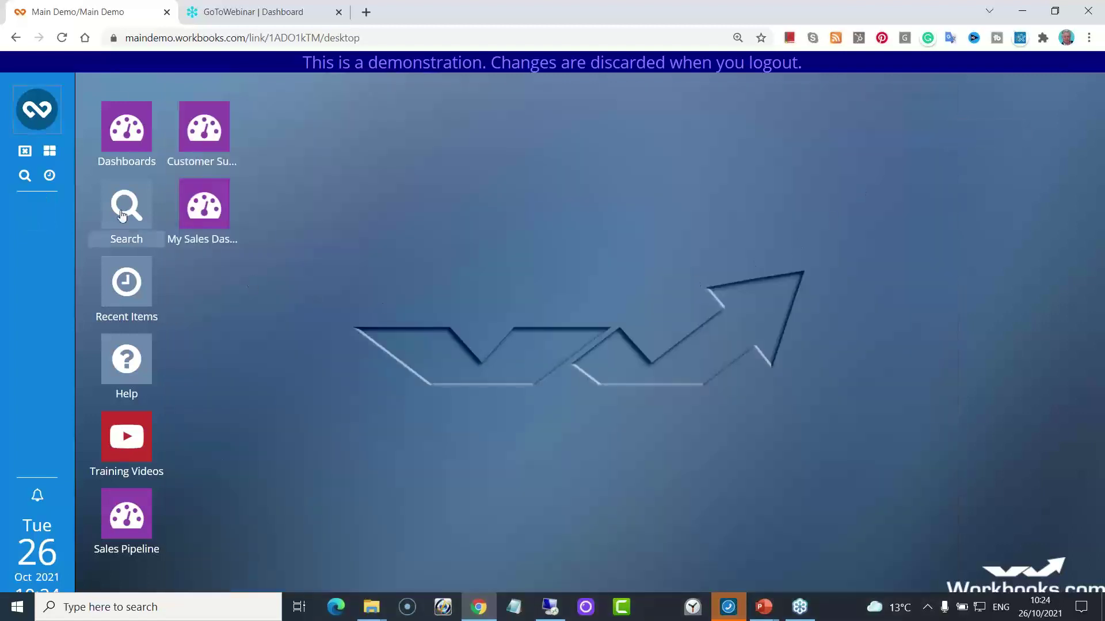
- View My Opportunities in a widened window, sorted by amount from highest to lowest, and close the list
click(37, 118)
mouse_move(122, 413)
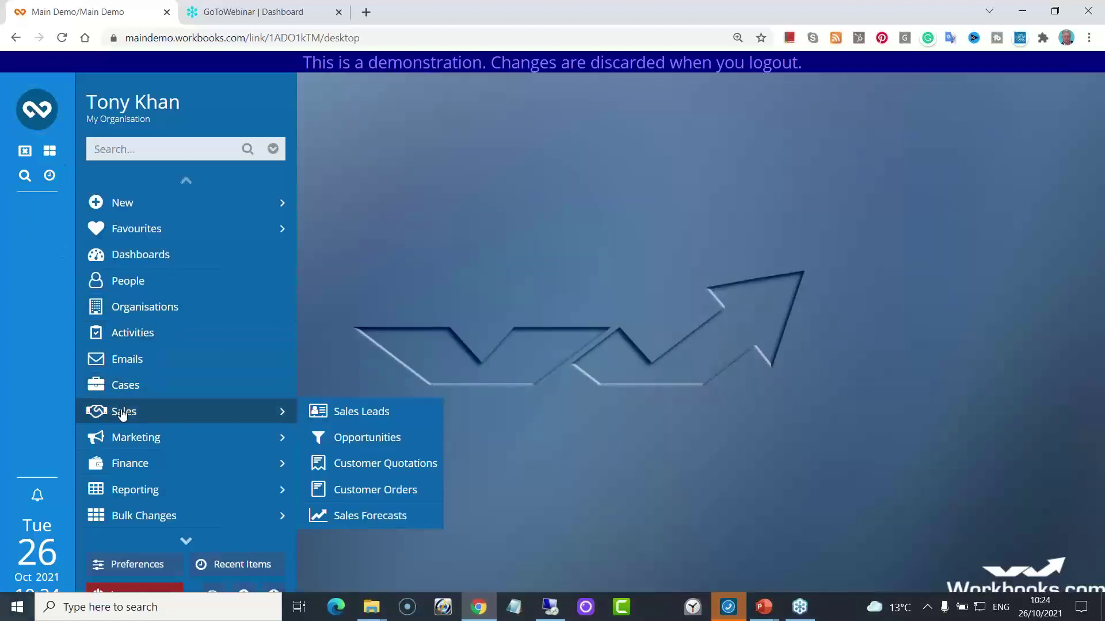
click(353, 437)
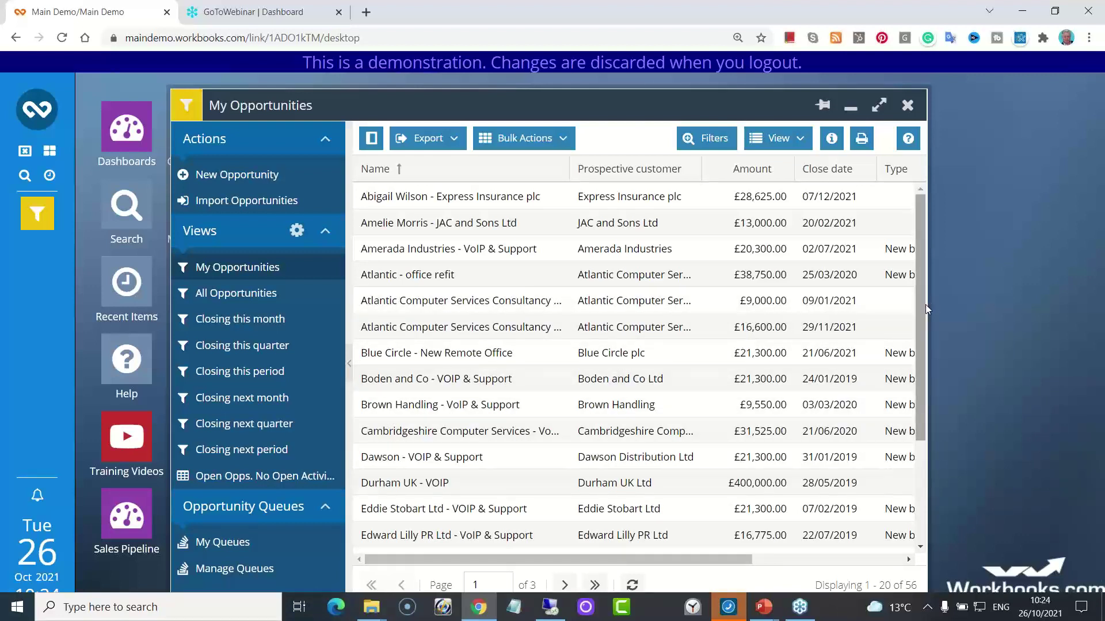
drag(927, 305, 1007, 305)
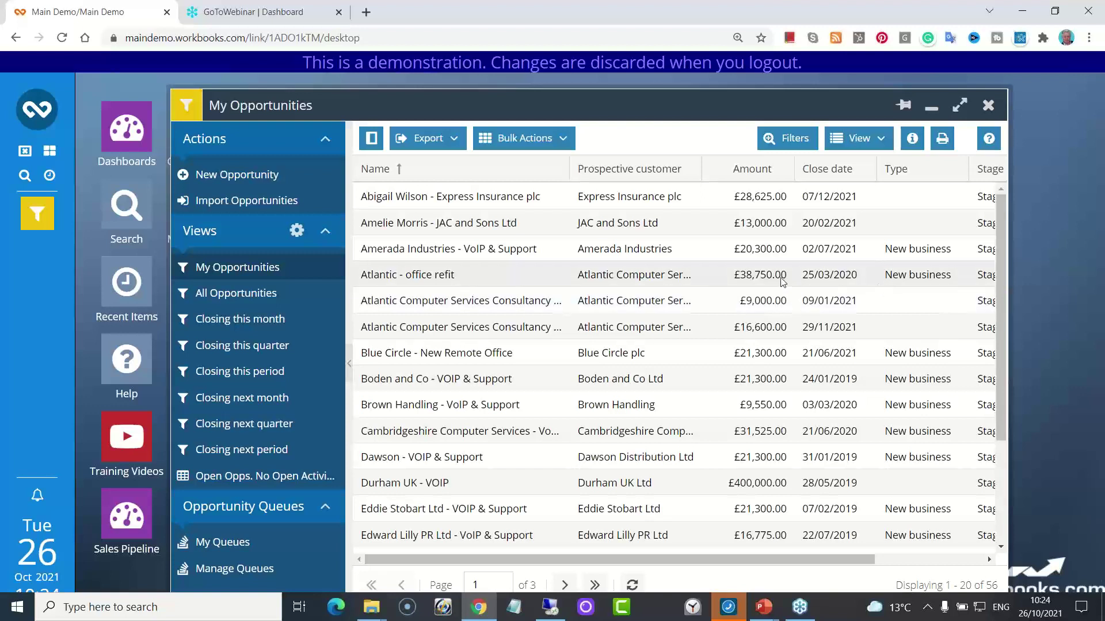
click(762, 171)
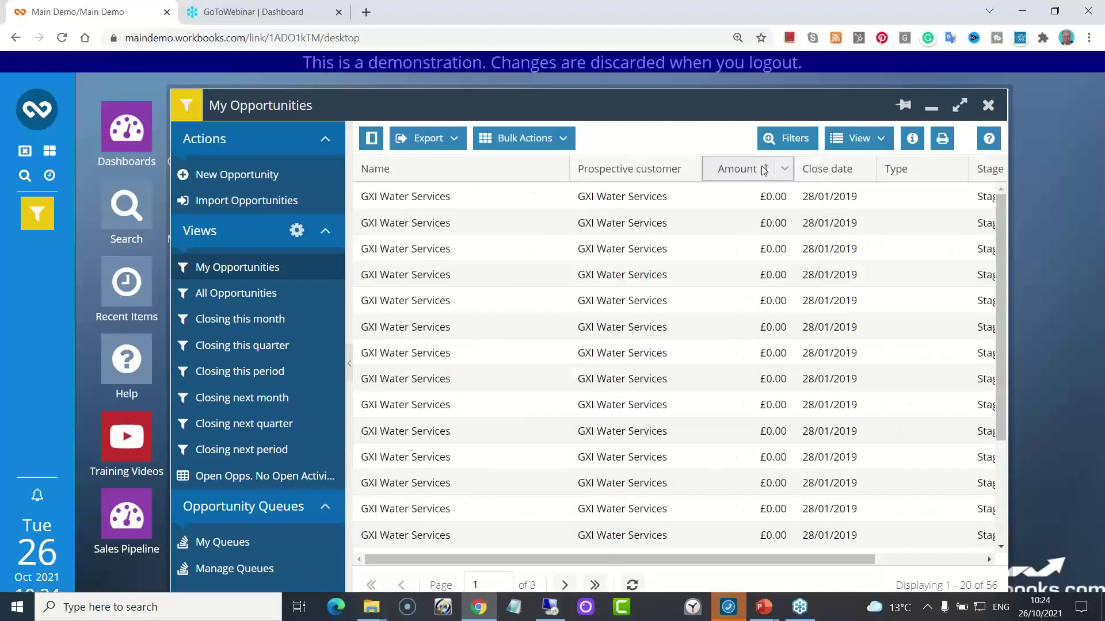
click(764, 170)
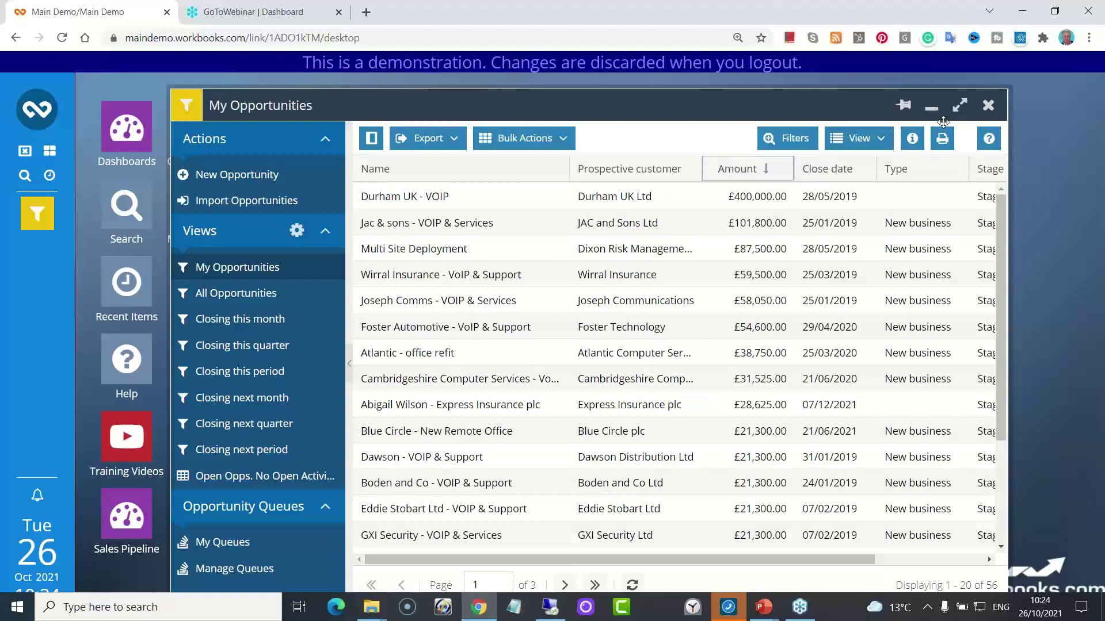
click(988, 105)
- Open the Lead Management dashboard and review its lead tables and the charts of leads by source and month
click(145, 137)
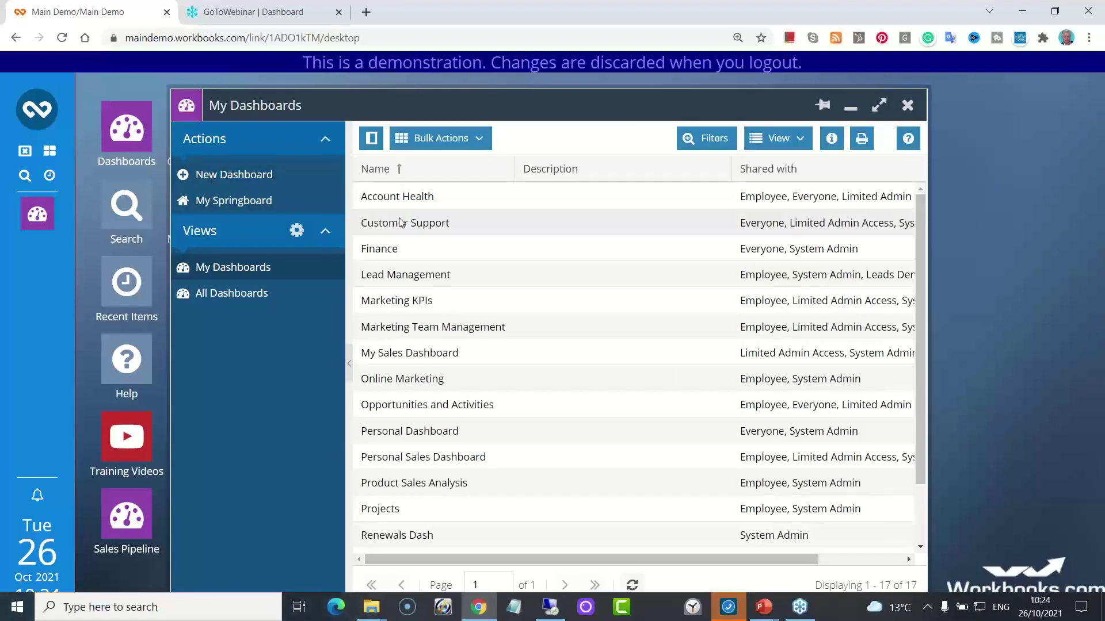
click(413, 274)
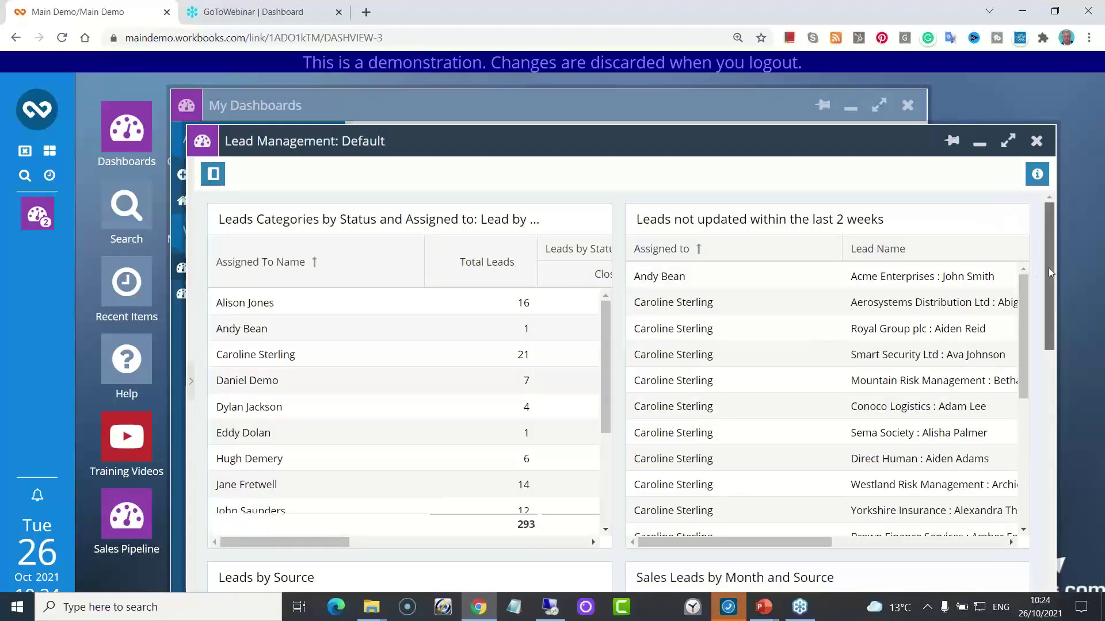
drag(1049, 268, 1048, 375)
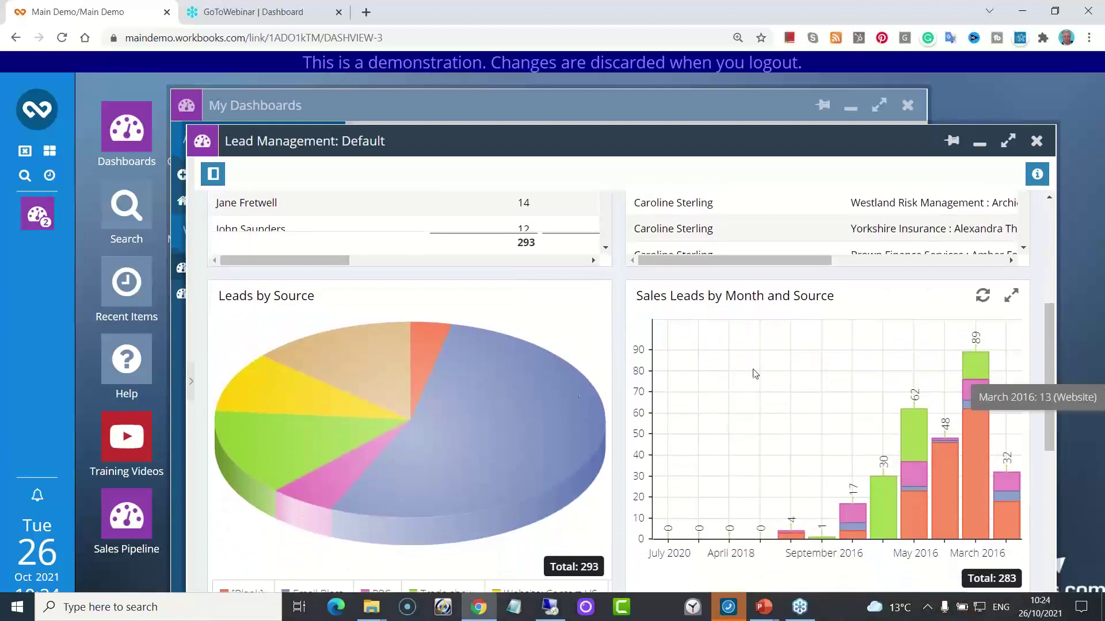
mouse_move(442, 407)
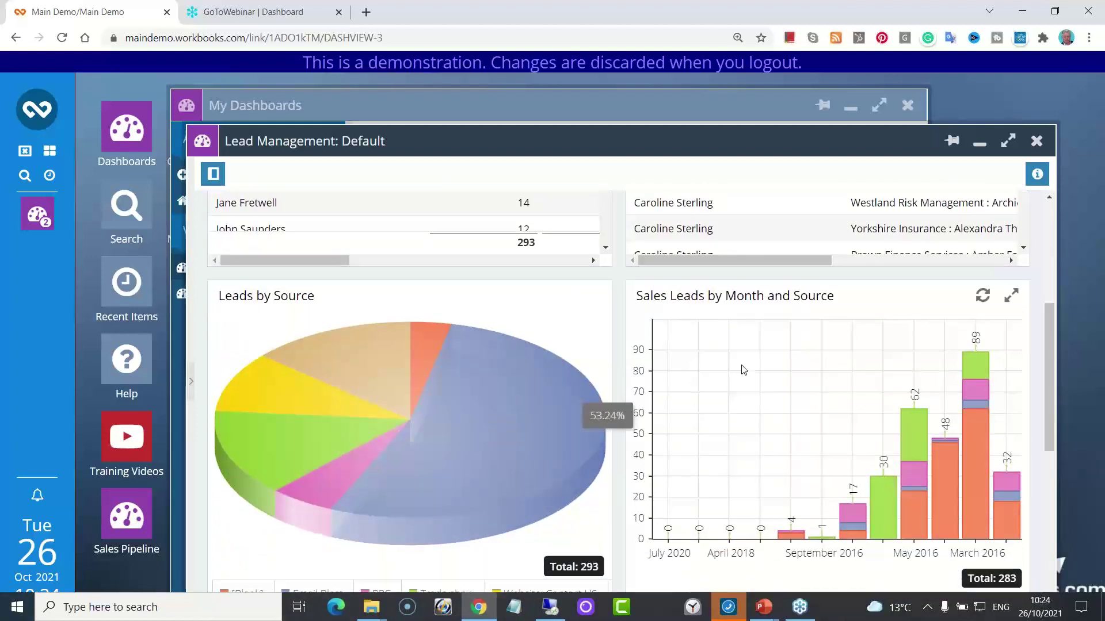
drag(1048, 356, 1037, 471)
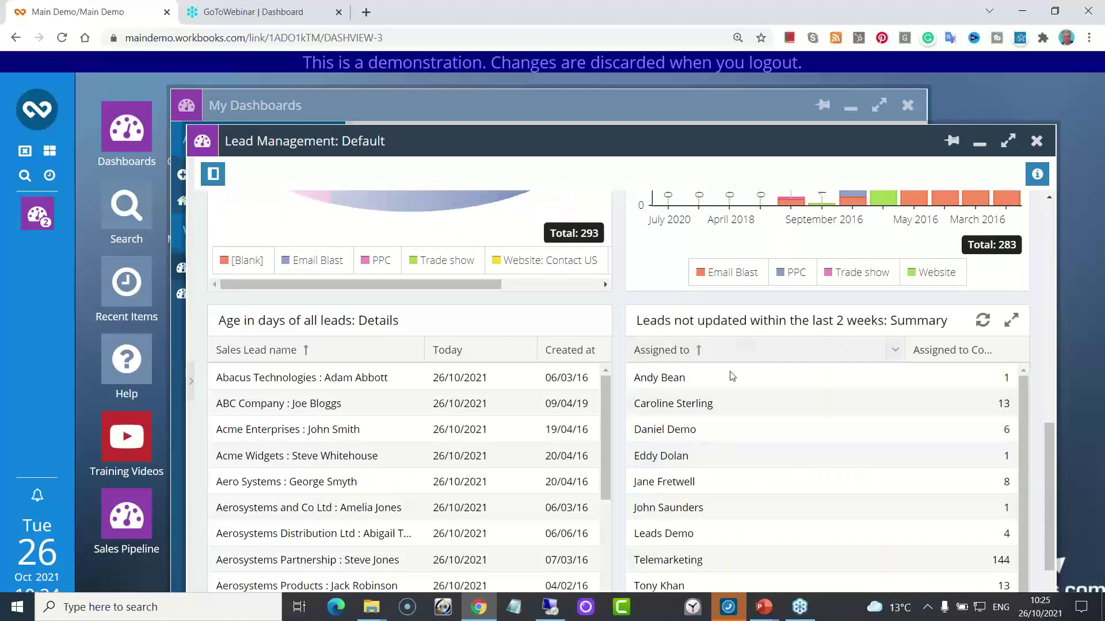
- Review the lead age details and the summary of leads not updated within two weeks, and close the dashboard and the dashboards list
drag(1052, 438, 1054, 463)
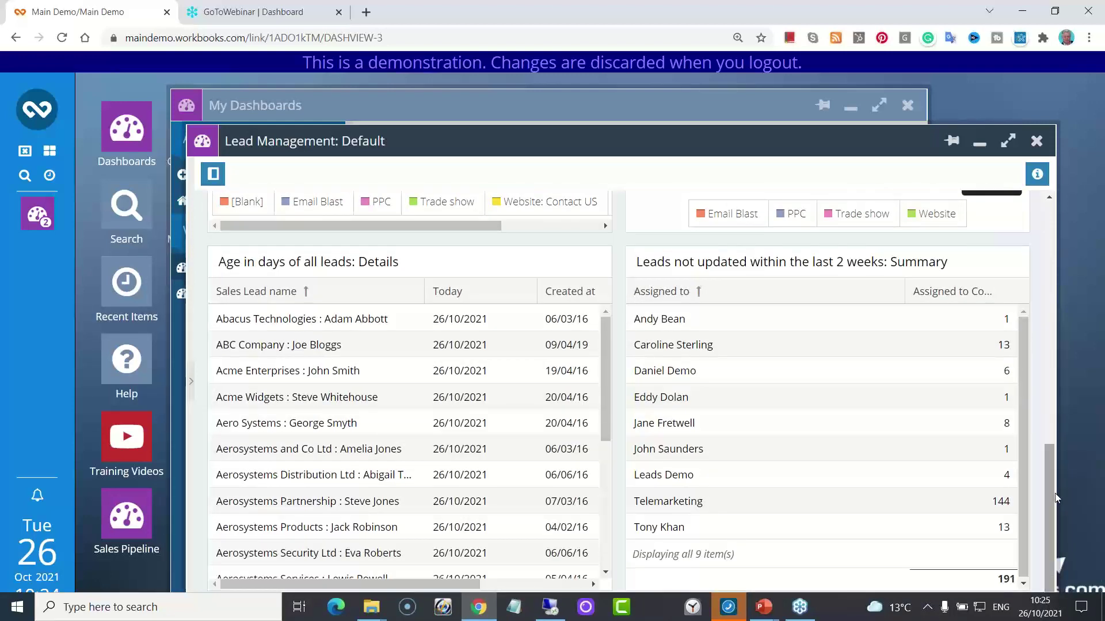
click(1037, 142)
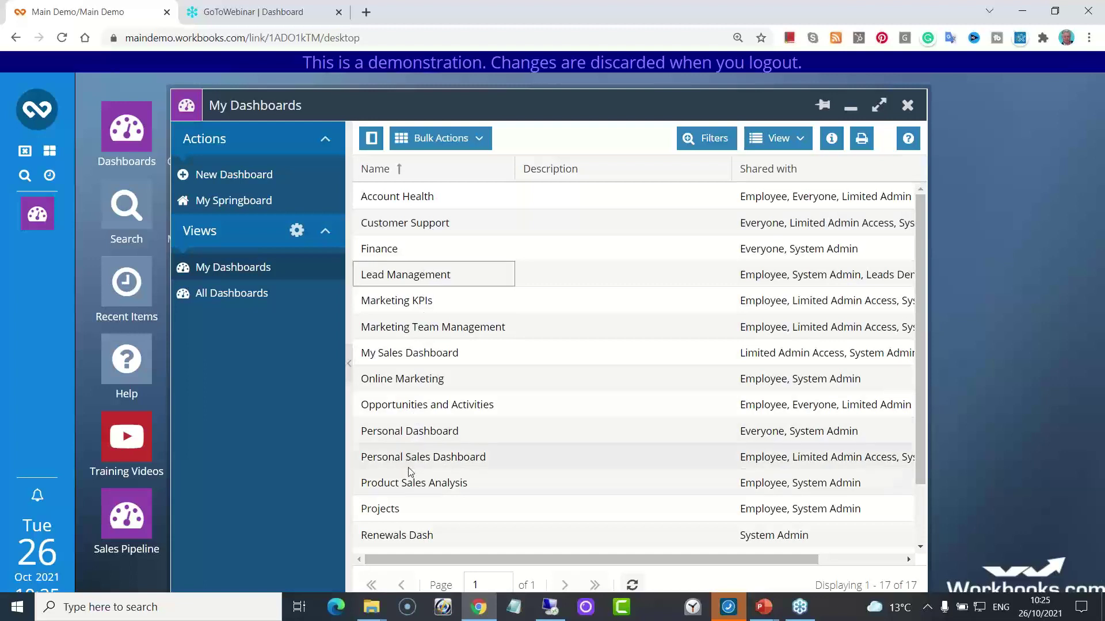
click(908, 106)
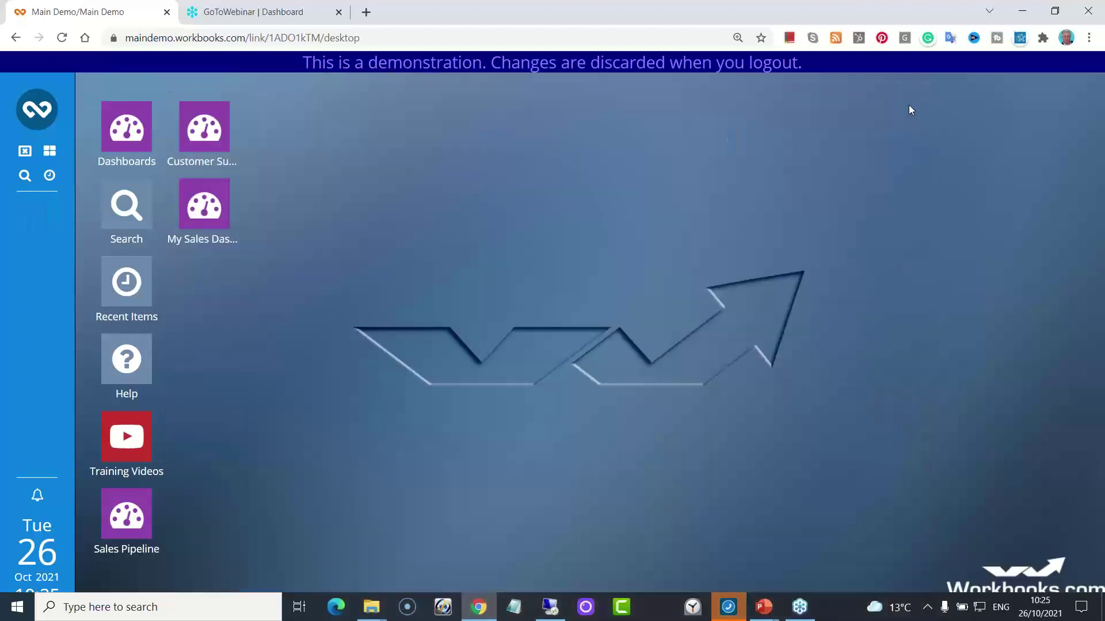
- View the active marketing campaigns, open the Digital Media Buying Summit campaign to review its main details, and close the record and the list
click(37, 109)
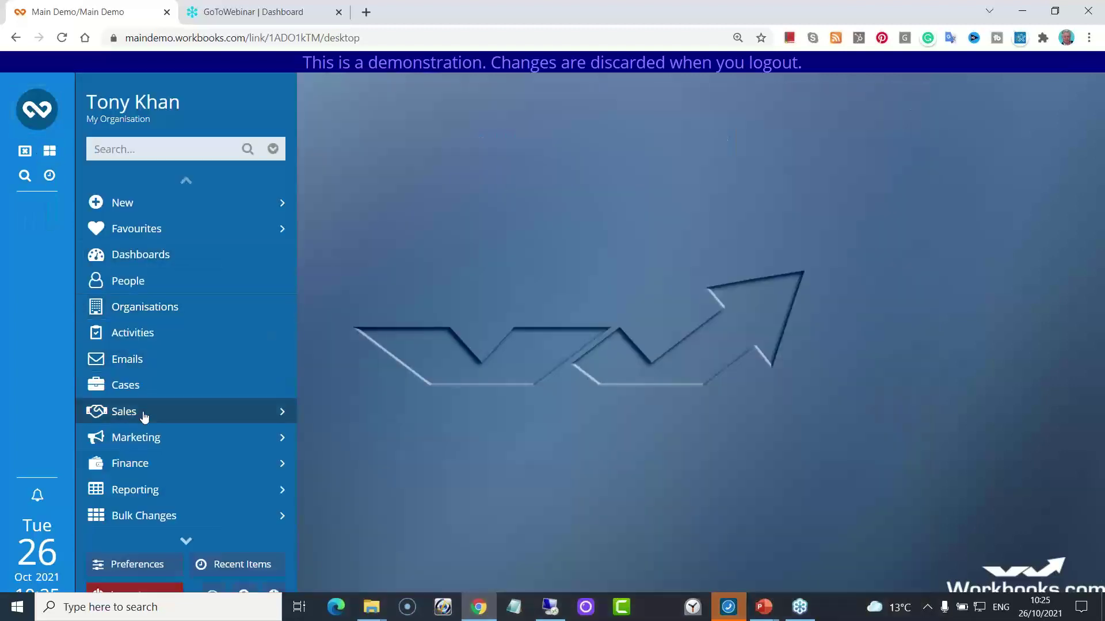
mouse_move(183, 439)
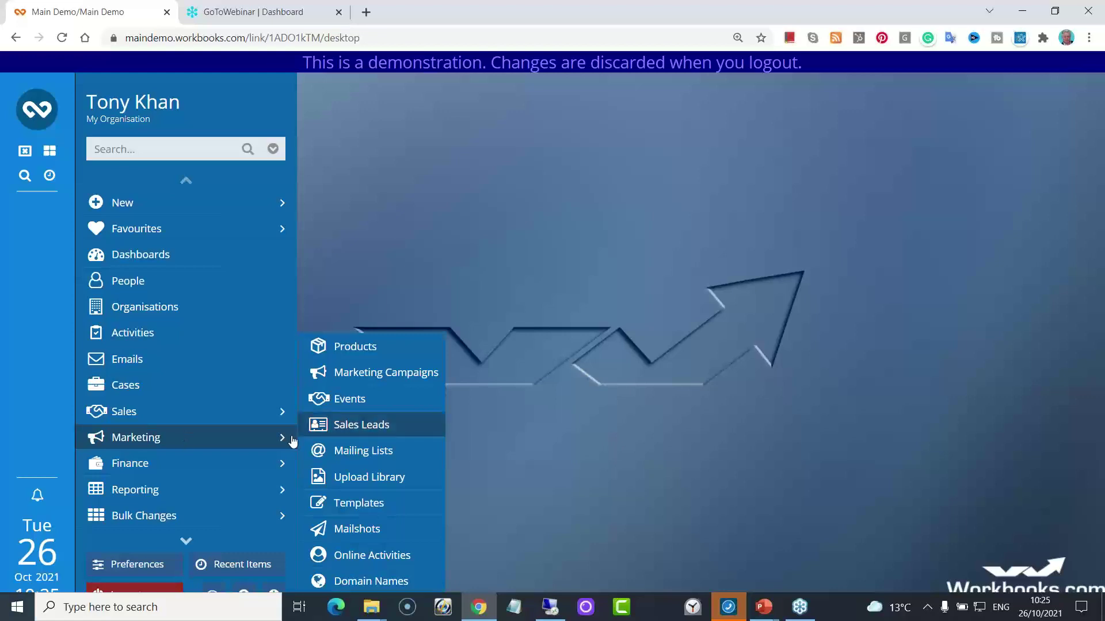
click(361, 374)
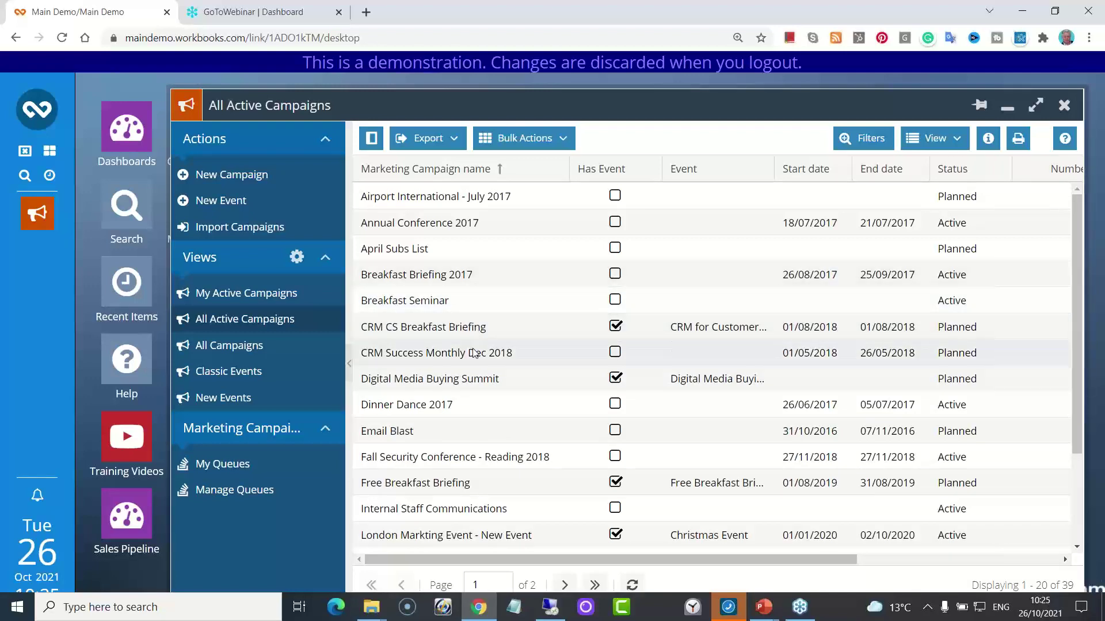
click(472, 380)
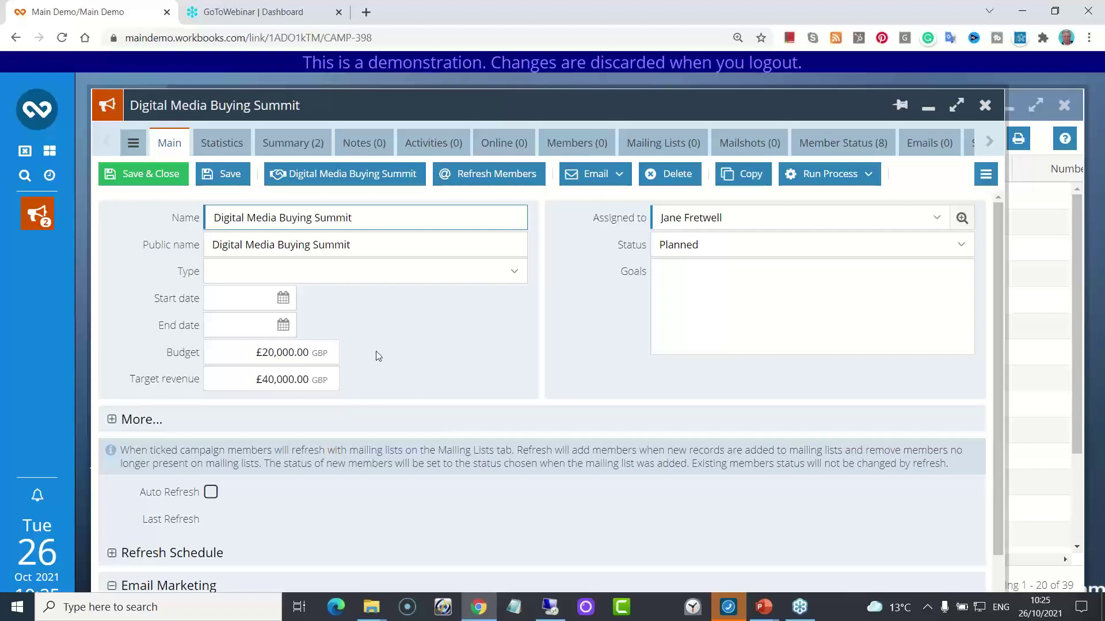
click(985, 105)
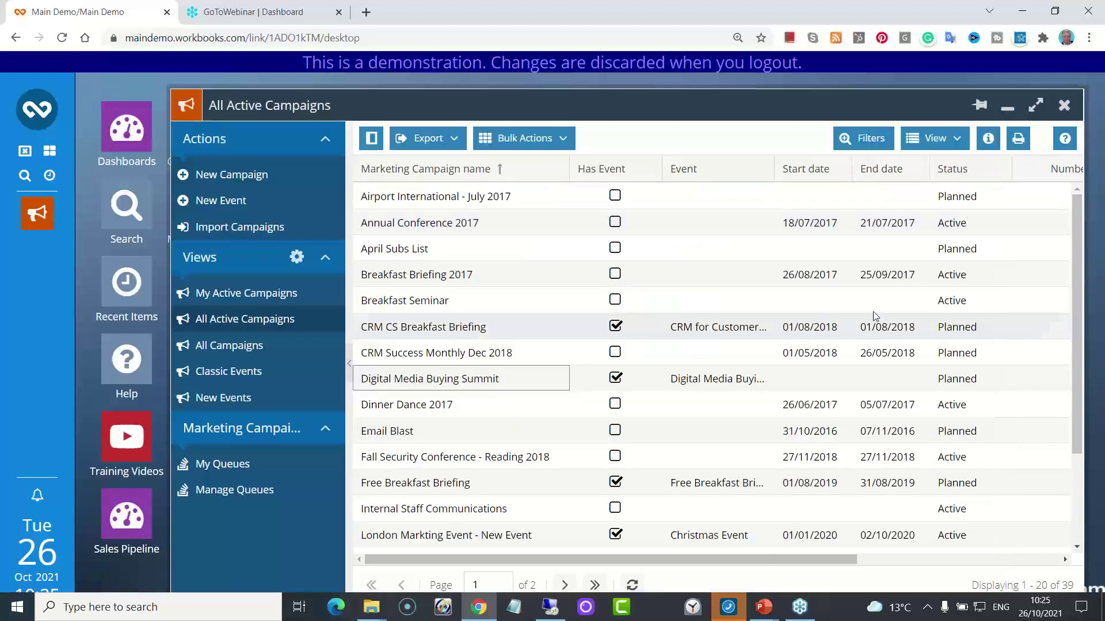
click(1064, 106)
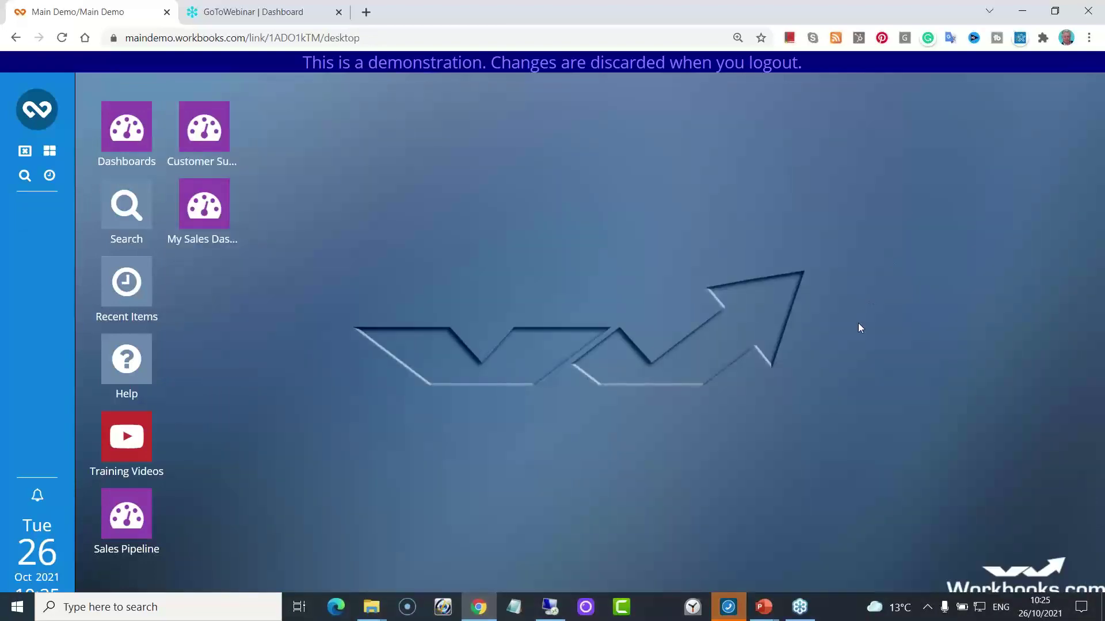